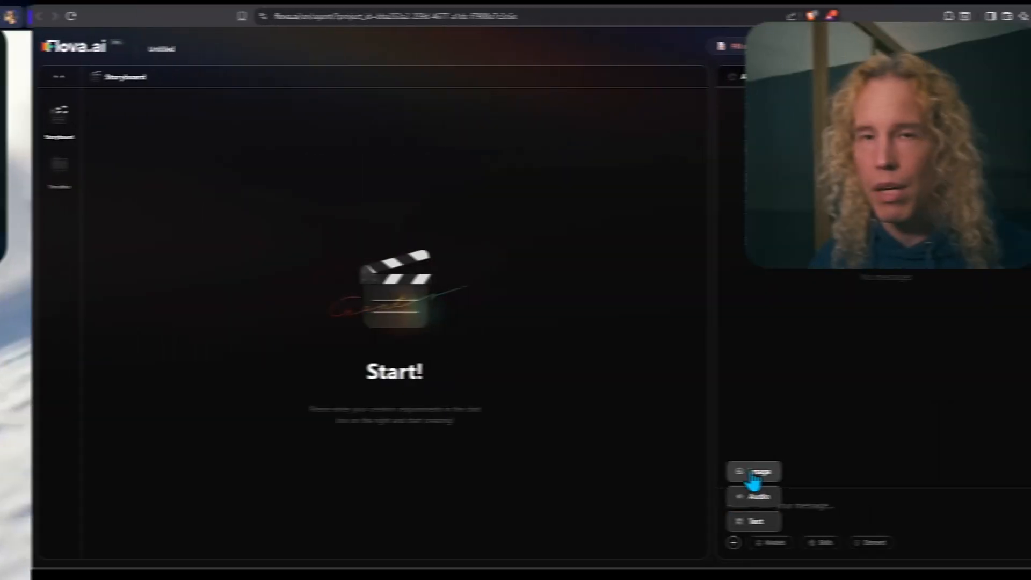
Attach the image reference-full-body.jpg from the Pictures folder to the chat message
{"action": "left_click", "coordinate": [754, 472]}
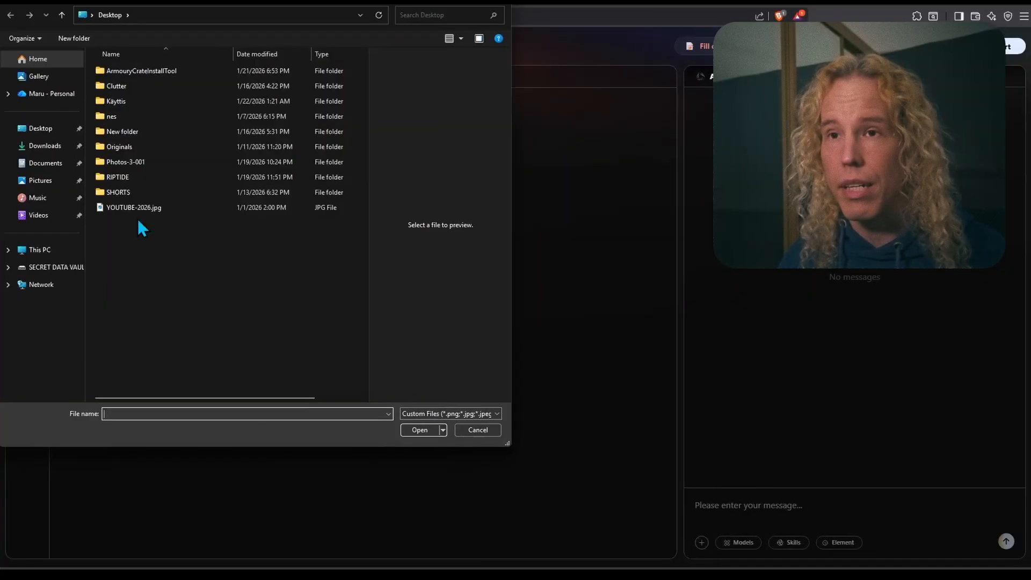
{"action": "left_click", "coordinate": [46, 182]}
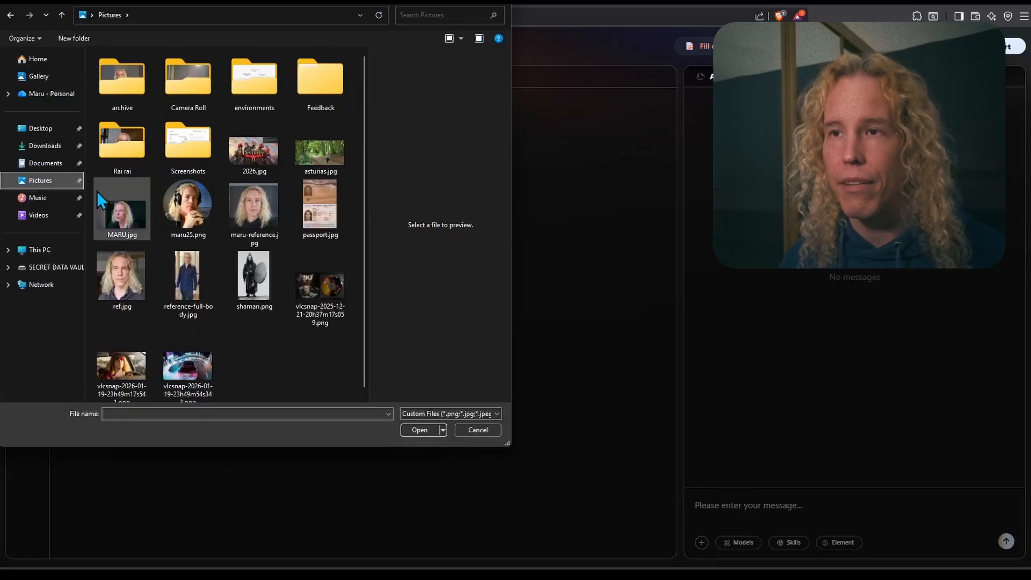
{"action": "double_click", "coordinate": [187, 269]}
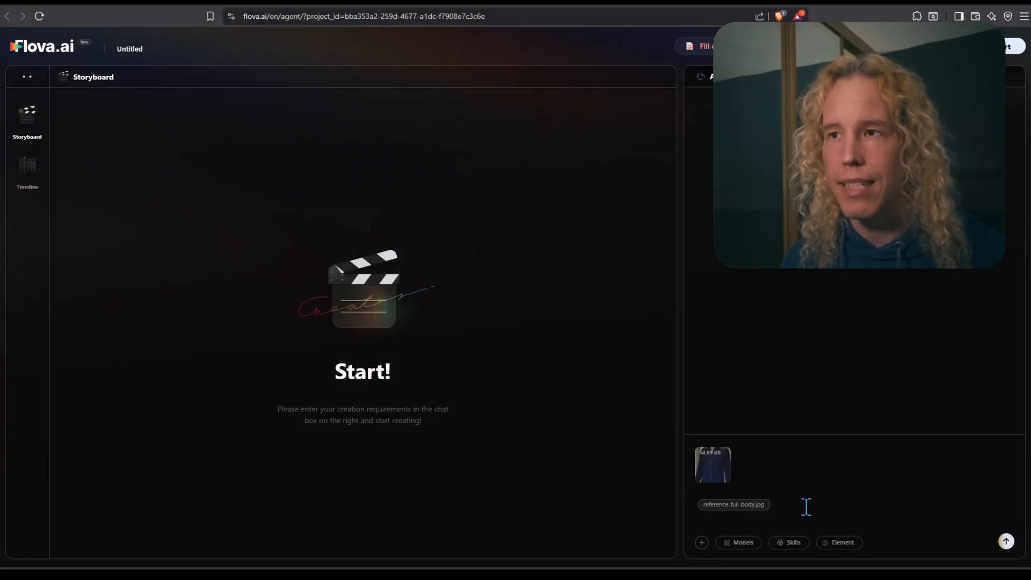
Write a prompt for a photoshoot portrait of the reference person as secret agent "Ghost" in grey-white digital alpine camo in an Arctic setting
{"action": "type", "text": "Here's a"}
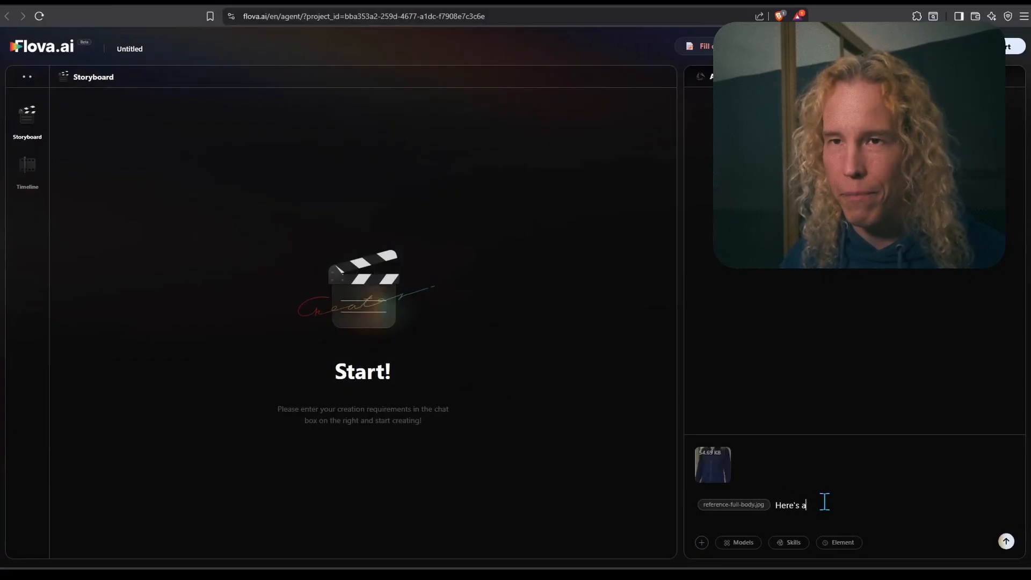
{"action": "type", "text": " reference image of me. "}
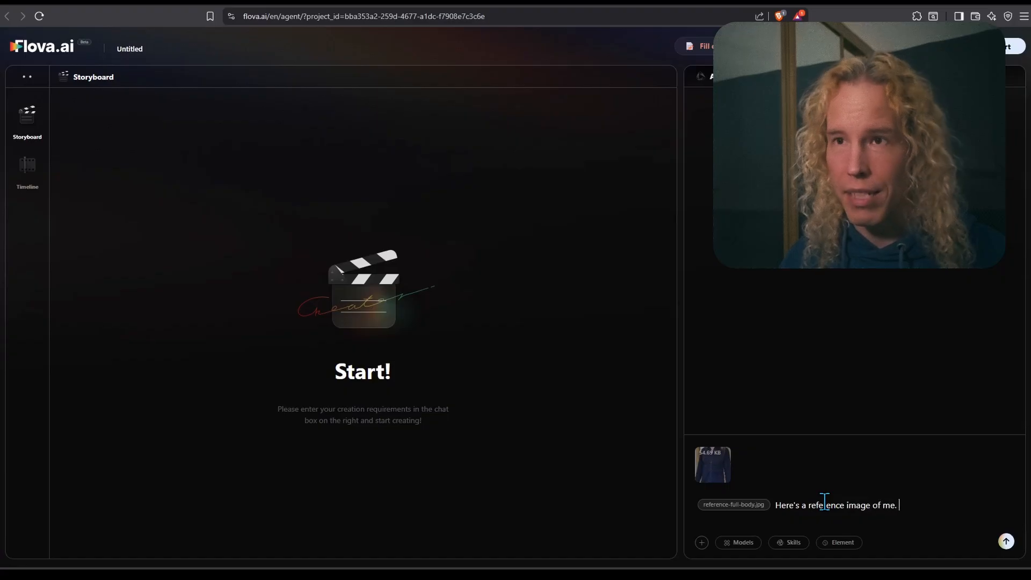
{"action": "type", "text": "For this project"}
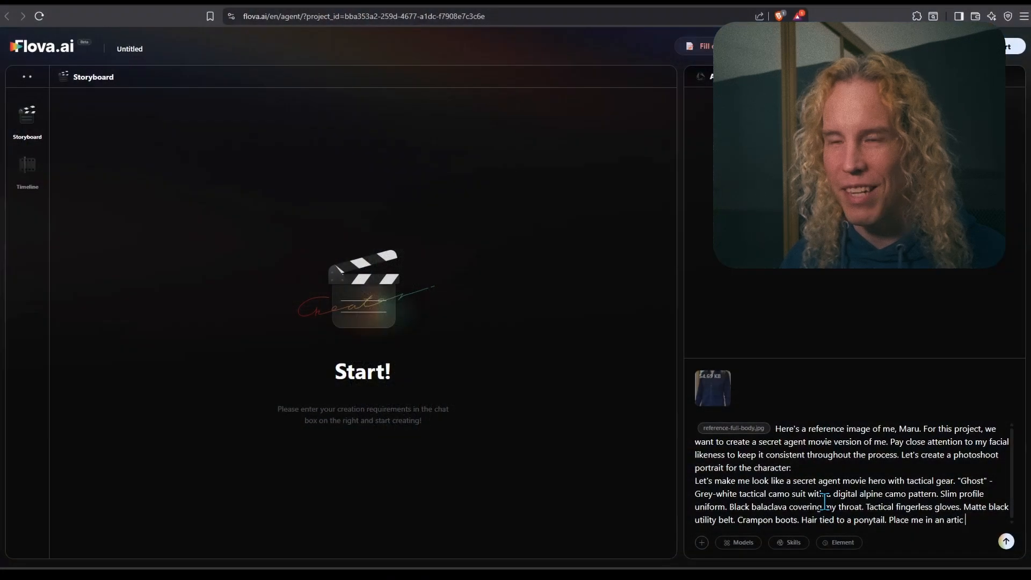
{"action": "type", "text": "tic setting."}
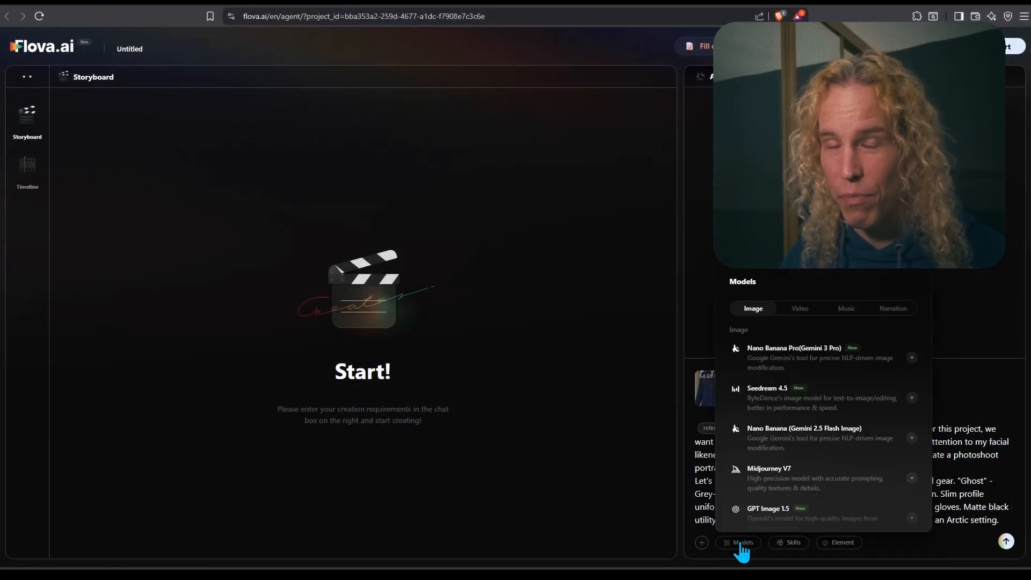
Add the context that this will be a music video inspired by secret agent movies, and send the prompt
{"action": "type", "text": " For context, we are creating"}
{"action": "key", "text": "ctrl+shift+Left"}
{"action": "key", "text": "ctrl+shift+Left"}
{"action": "type", "text": "will be creating a music video that is inpr"}
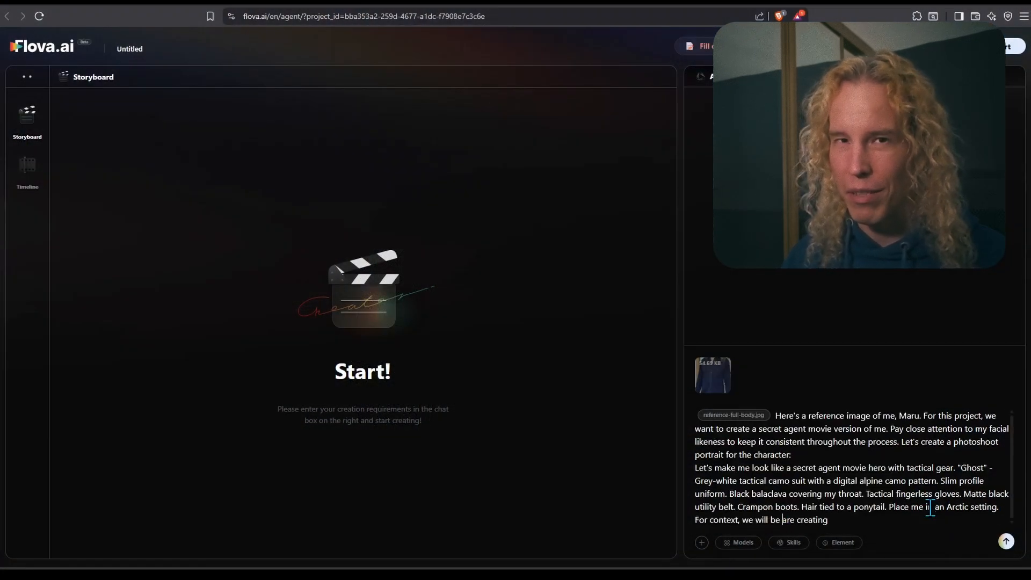
{"action": "key", "text": "BackSpace"}
{"action": "key", "text": "BackSpace"}
{"action": "type", "text": "spired by secret agent movies."}
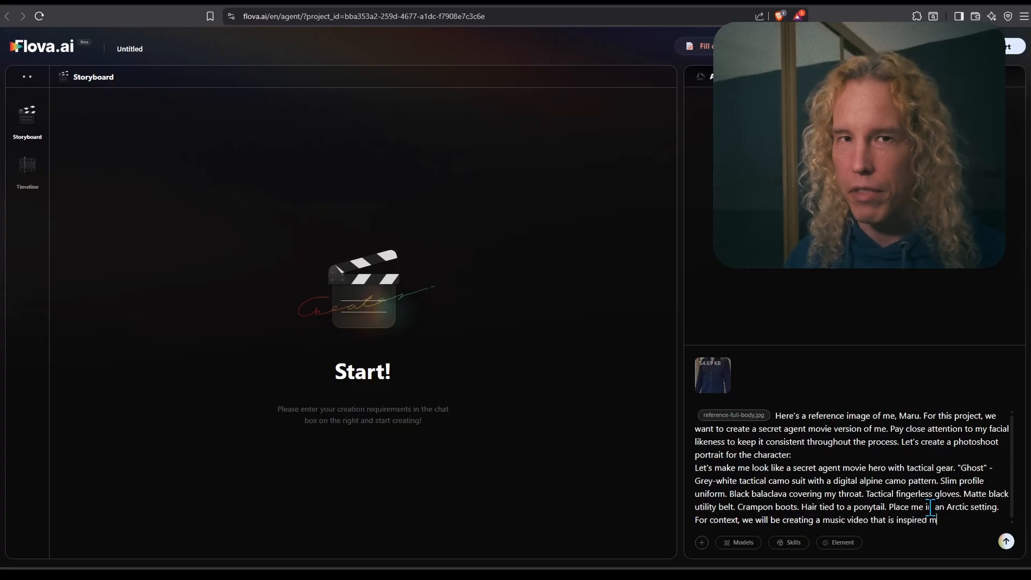
{"action": "key", "text": "Return"}
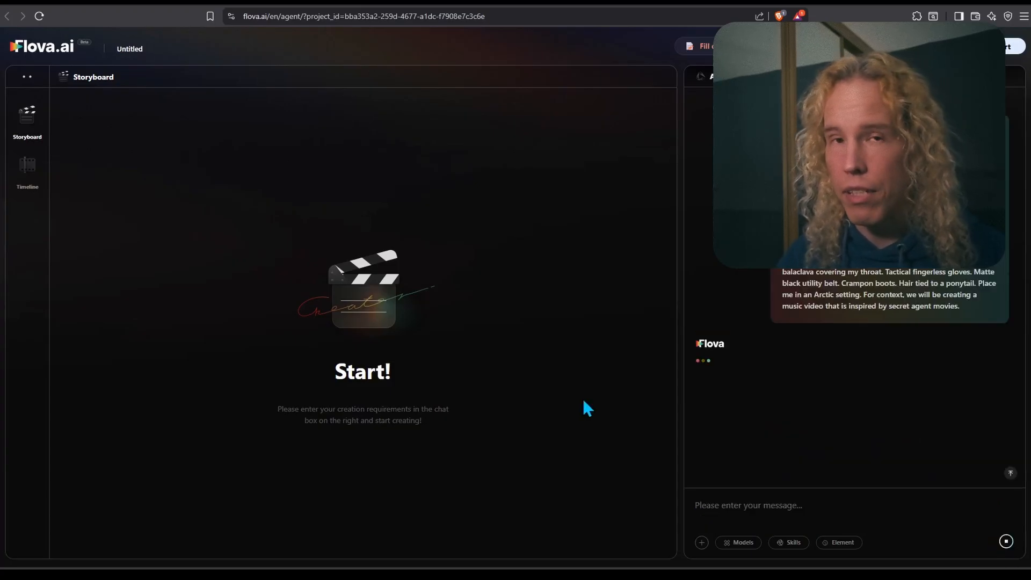
Request the Ghost photo shoot reference, and prompt a Murmansk drone panorama with a golden digital grid and an ominous Soviet era secret compound
{"action": "type", "text": "Very good. Let's create that photo shoot reference model of me as 'Ghost'. To answer your questions, the final length of the music video will be around 3 minutes. I will do the final edit in an external video editor from individual clips. I want all the keyframe creations to be in 16:9 aspect ratio unless explicitly instructed otherwise. Language will be English if there is any dialogue. After we create my reference photo, I want to create the storyboard and I will provide you the scenes one by one to generate the keyframes."}
{"action": "key", "text": "Return"}
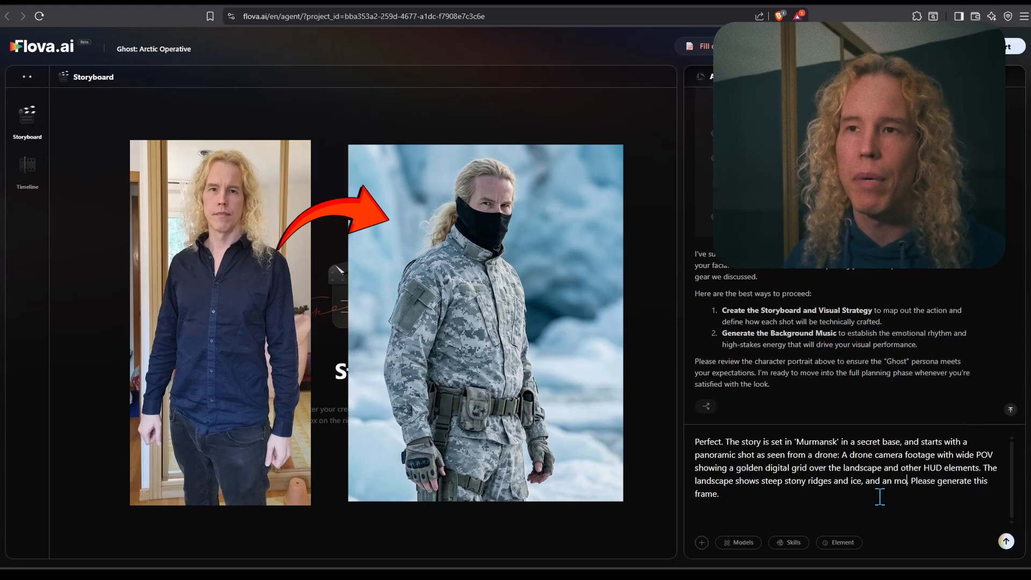
{"action": "type", "text": "Soviet era "}
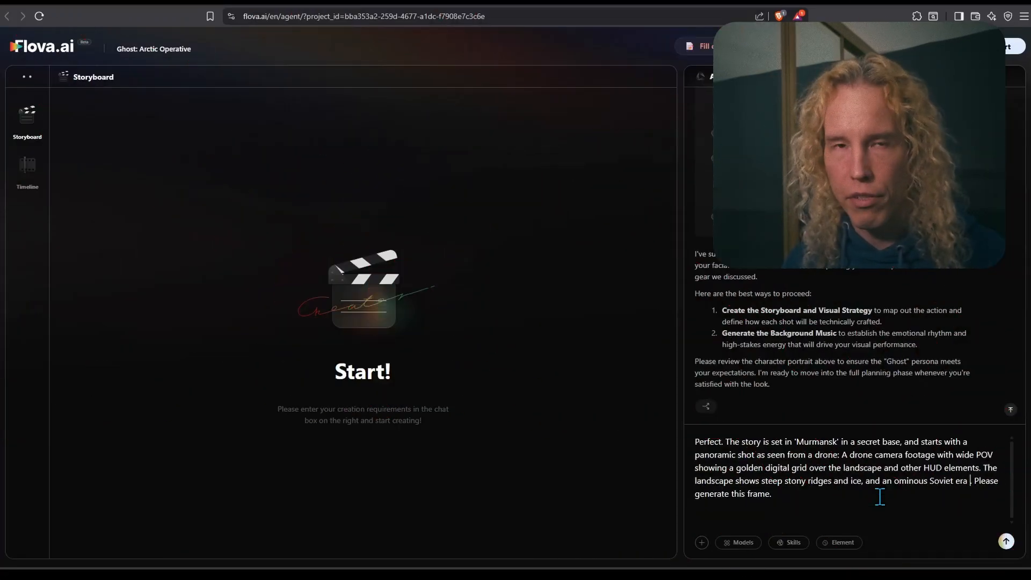
{"action": "type", "text": "secret compound made"}
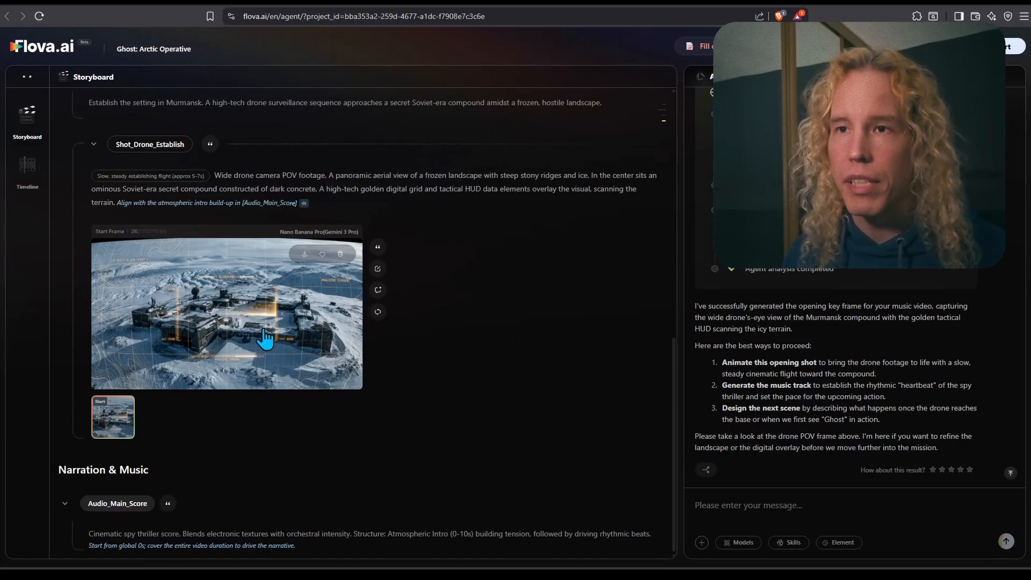
Examine the drone POV compound frame and the low-angle drone frame at full size
{"action": "left_click", "coordinate": [265, 333]}
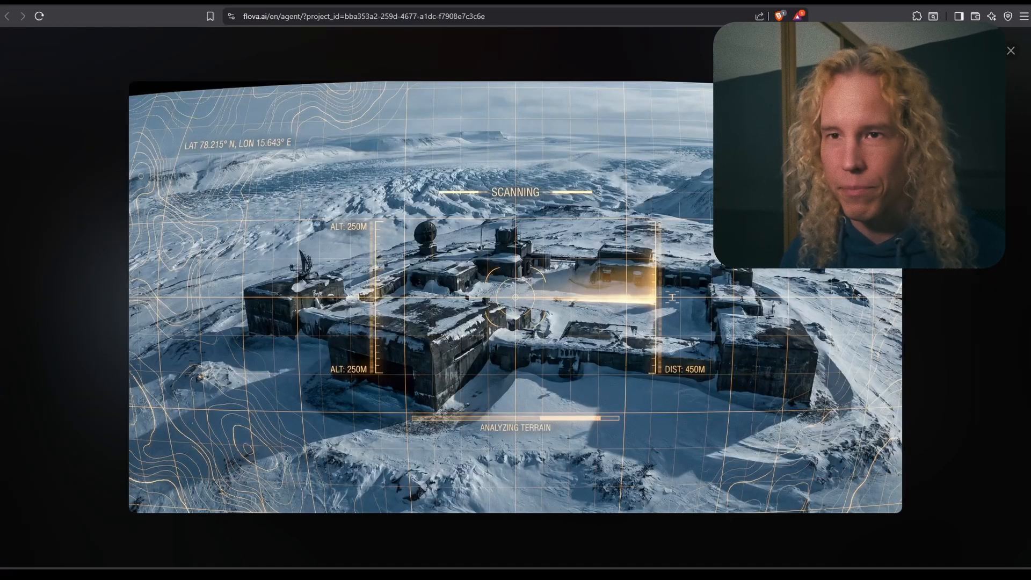
{"action": "left_click", "coordinate": [1010, 53]}
{"action": "scroll", "coordinate": [491, 369], "scroll_direction": "down", "scroll_amount": 5}
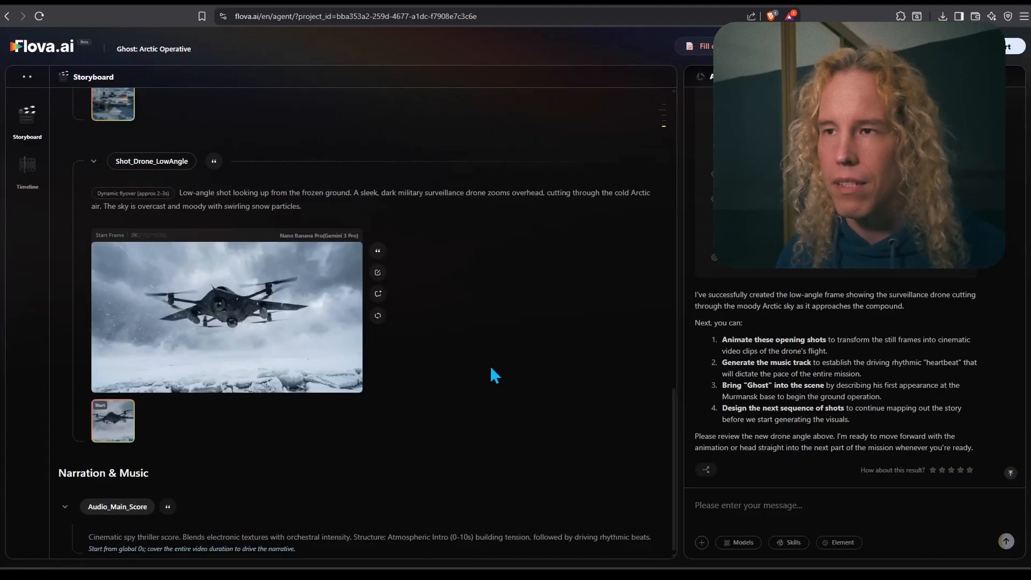
{"action": "left_click", "coordinate": [239, 309]}
{"action": "right_click", "coordinate": [709, 282]}
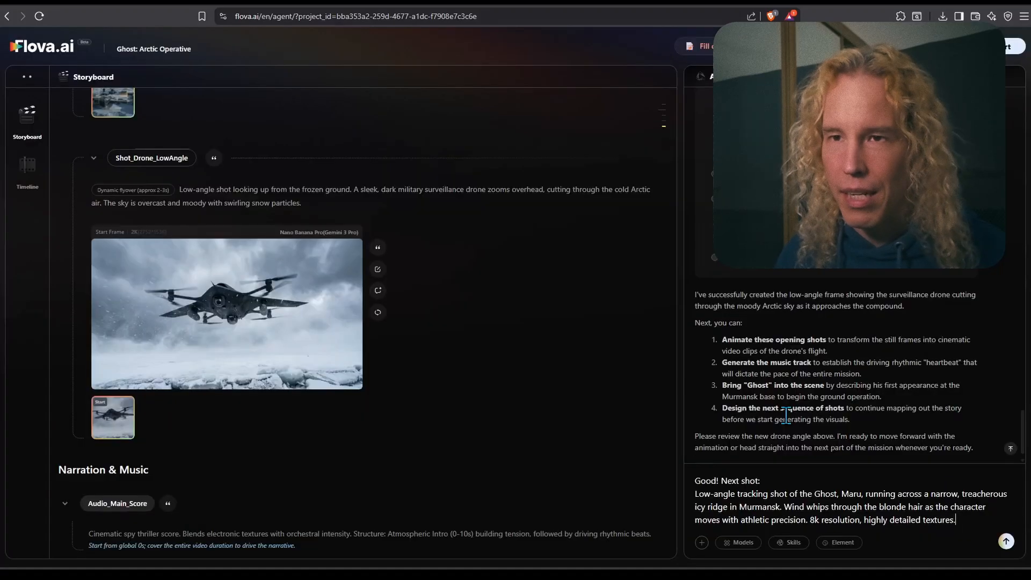
Send the prompt for a low-angle tracking shot of the Ghost running across an icy ridge in Murmansk, and open the generated frame
{"action": "left_click", "coordinate": [1005, 540]}
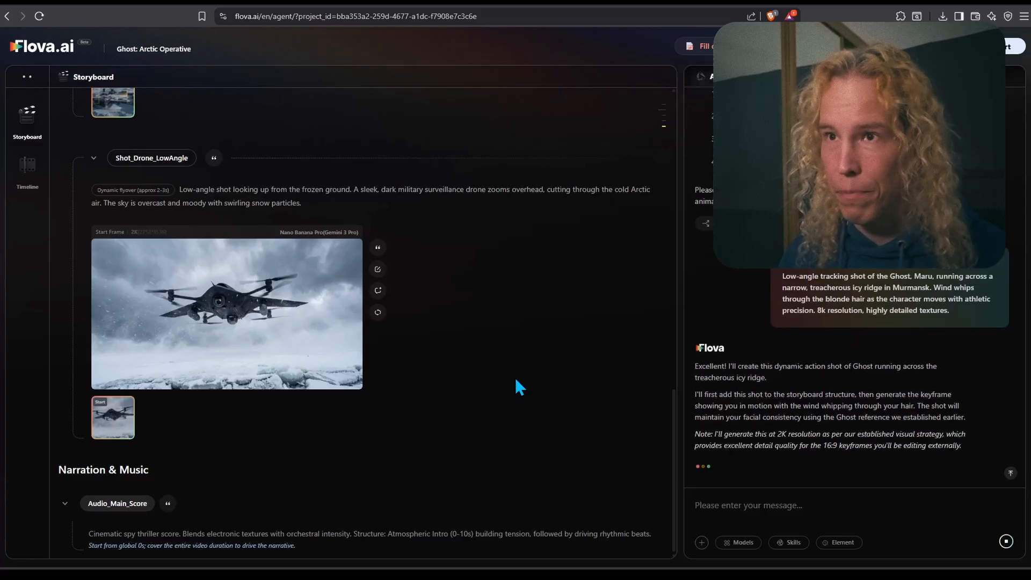
{"action": "left_click", "coordinate": [260, 340]}
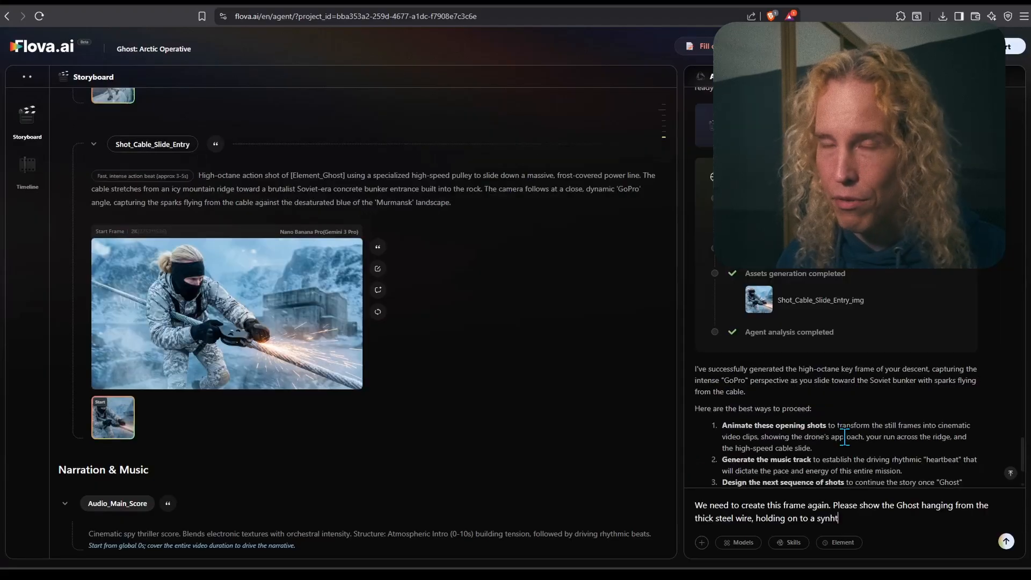
Ask to recreate the cable slide frame with the Ghost hanging from the thick steel wire by a synthetic black strip, and open the new frame
{"action": "type", "text": "thetic black"}
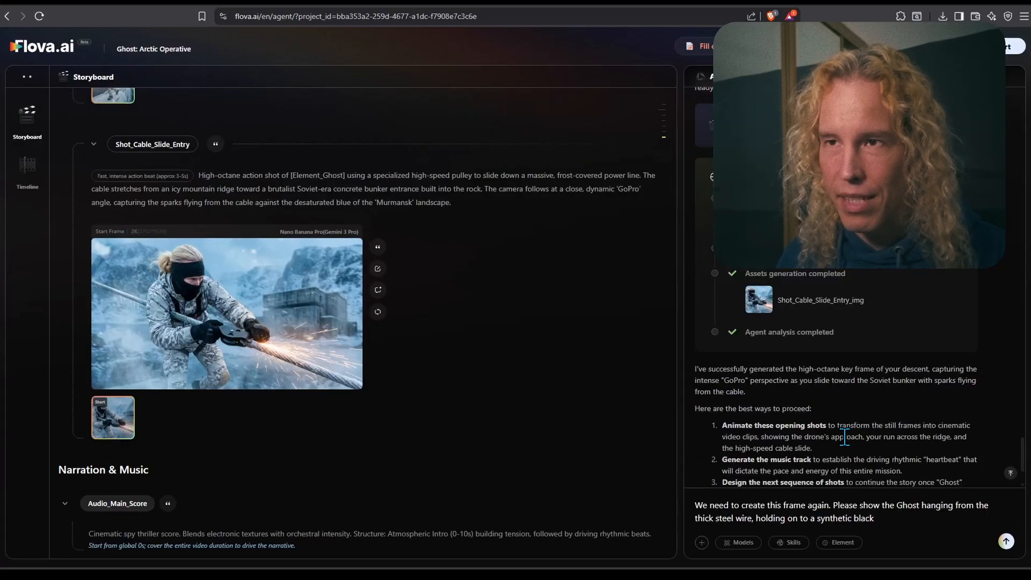
{"action": "key", "text": "Return"}
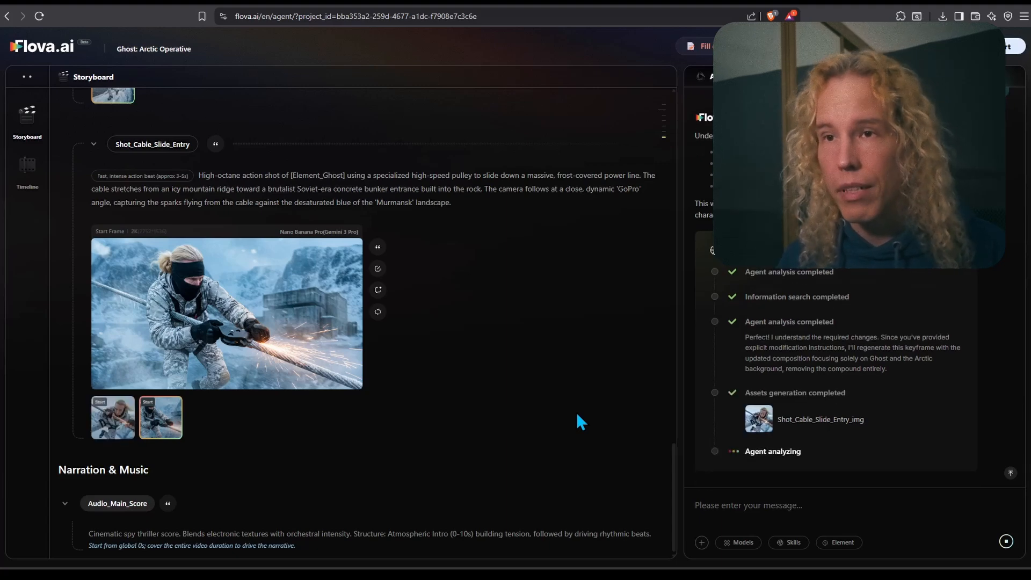
{"action": "left_click", "coordinate": [757, 418]}
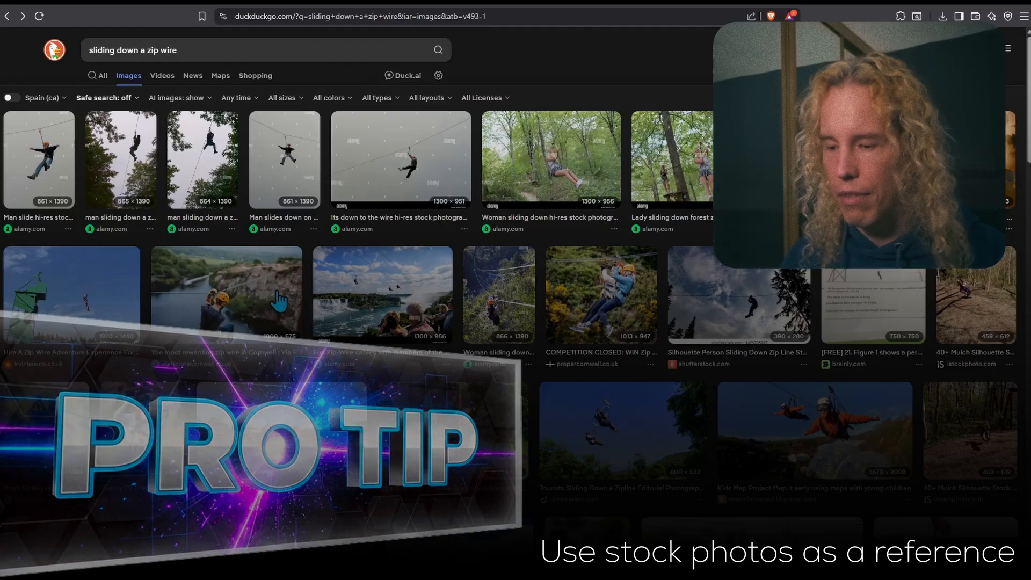
Attach the zip wire photo Screenshot 2026-01-22 214833.png and ask to recreate the zip line frame using its camera angle and pose
{"action": "left_click", "coordinate": [278, 301]}
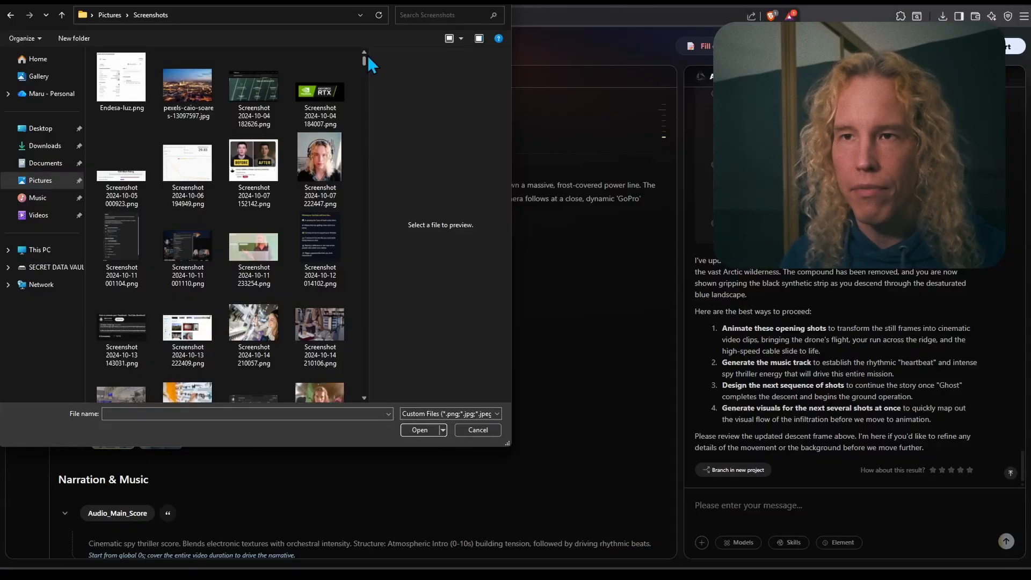
{"action": "left_click_drag", "start_coordinate": [363, 62], "coordinate": [356, 404]}
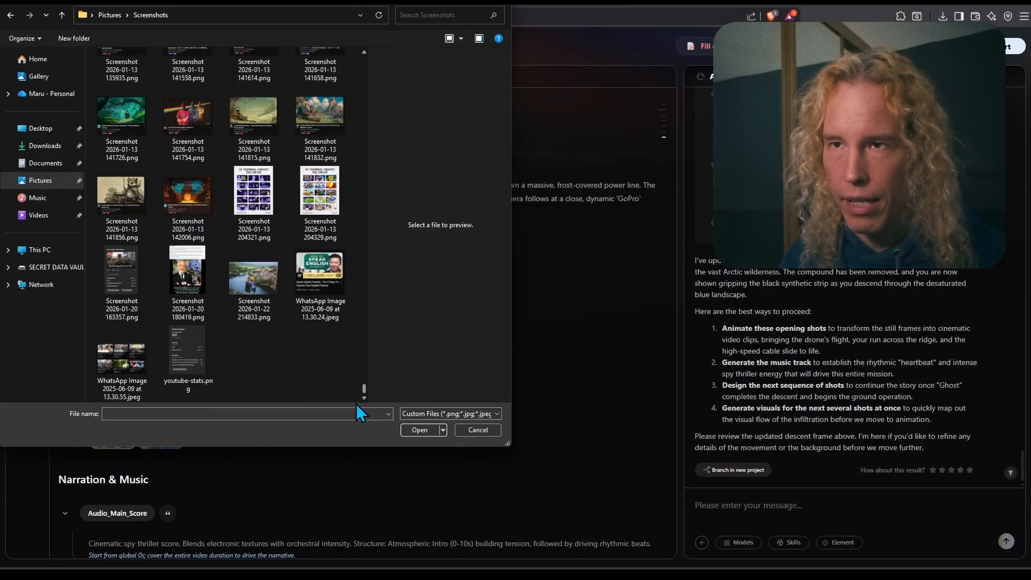
{"action": "double_click", "coordinate": [258, 277]}
{"action": "type", "text": "Please util"}
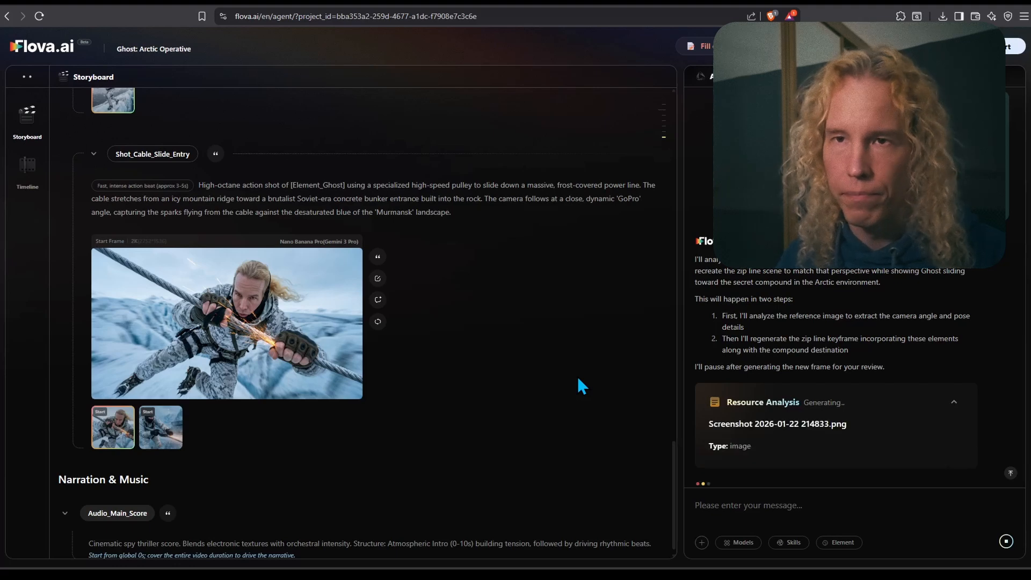
Start the reply with "Very good result." and download the regenerated zip line frame
{"action": "left_click", "coordinate": [741, 506]}
{"action": "type", "text": "Very good result."}
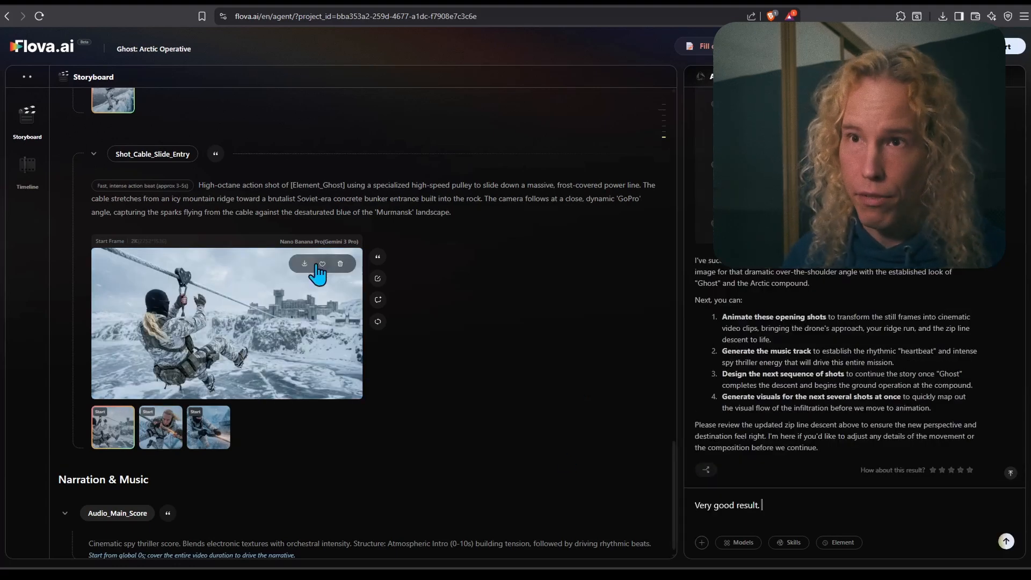
{"action": "left_click", "coordinate": [304, 272]}
{"action": "key", "text": "Escape"}
Write the next shot prompt: the Ghost has reached the compound and cuts through a steel hatch, seen close-up from inside a dark ventilation shaft
{"action": "left_click", "coordinate": [803, 507]}
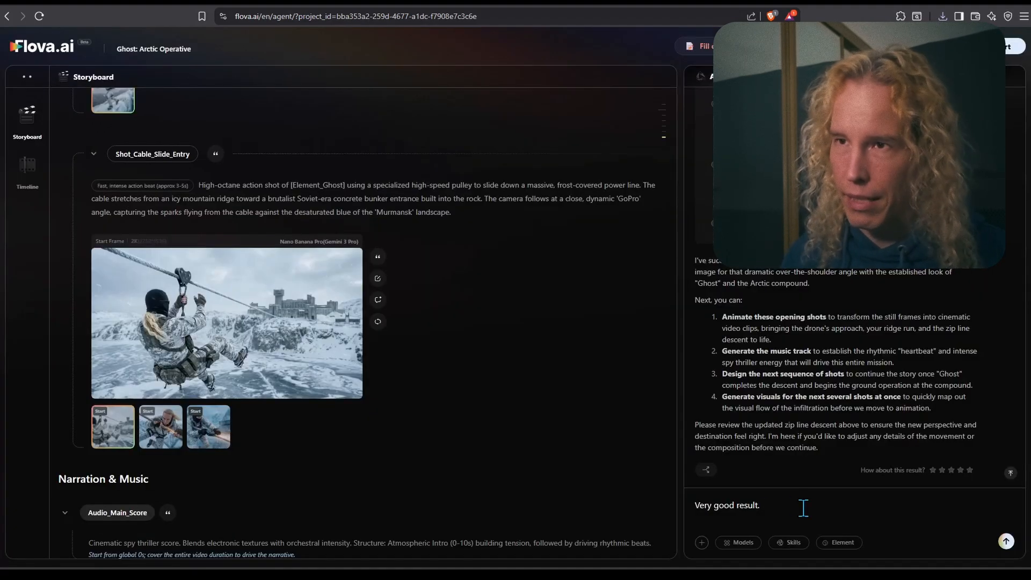
{"action": "type", "text": "Now, theGhost has reached the compound:"}
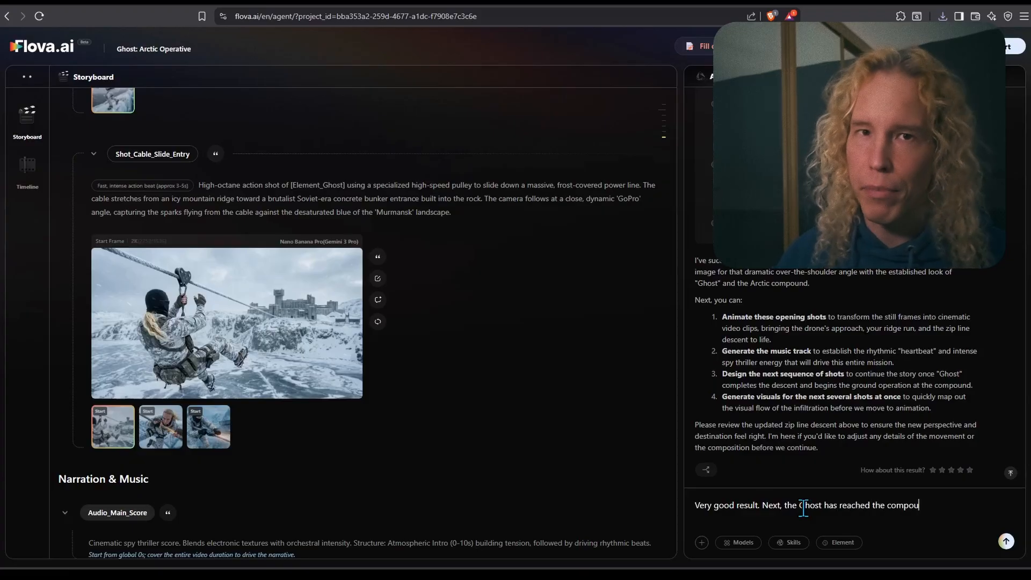
{"action": "key", "text": "shift+Return"}
{"action": "type", "text": "A cinematic close-up. The camera is positioned inside a dark, heavy-duty ventilation shaft. Outside, the agent uses a high-heat thermal cutting tool to slice a perfect circle through a thick steel hatch. As the glowing, red-hot steel plate falls toward the camera, it reveals the spy's face framed by the circular opening—long textured blonde hair, fair complexion, and focused dark brown eyes. The background shows the snowy Murmansk exterior."}
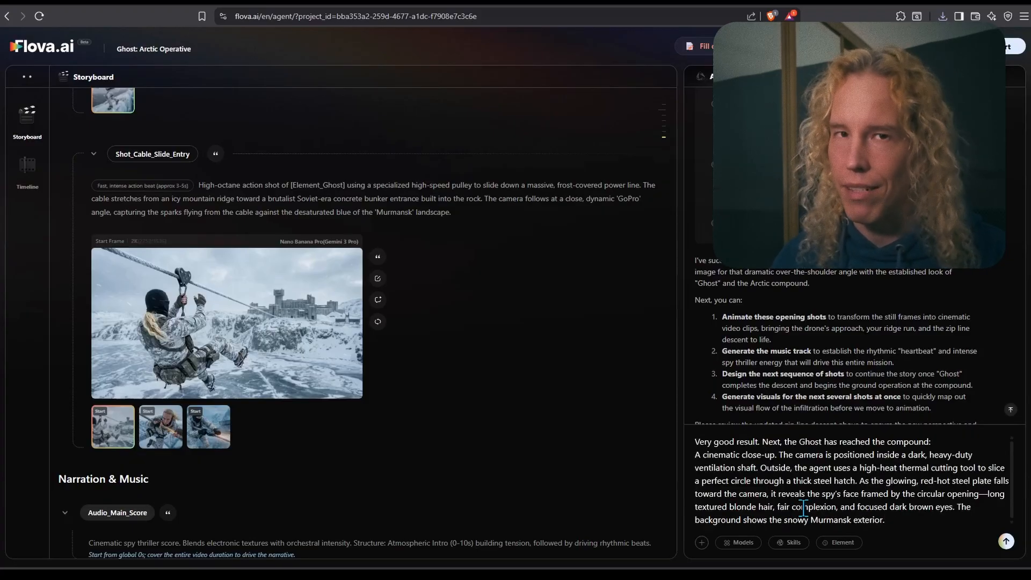
Enclose the word Murmansk in single quotes in the ventilation shaft prompt and send it
{"action": "left_click", "coordinate": [853, 520]}
{"action": "type", "text": "'"}
{"action": "left_click", "coordinate": [811, 519]}
{"action": "type", "text": "'"}
{"action": "key", "text": "Return"}
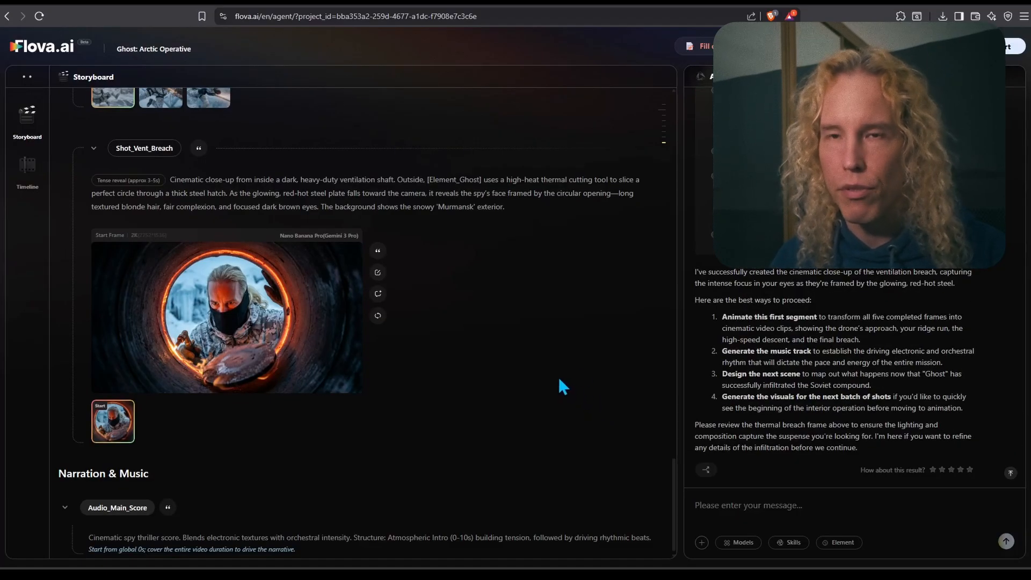
Examine the generated ventilation breach frame at full size
{"action": "left_click", "coordinate": [350, 311]}
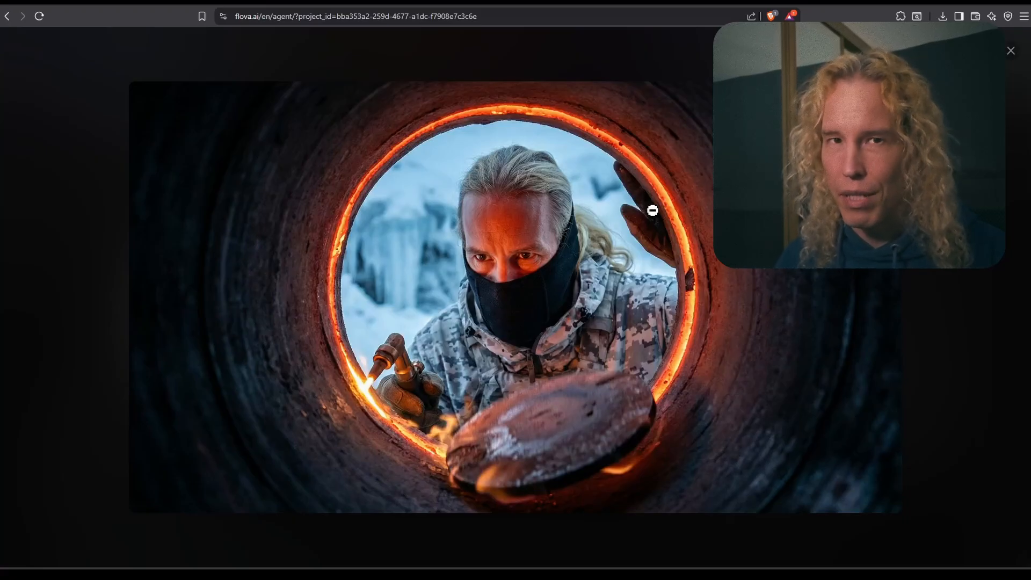
{"action": "key", "text": "Escape"}
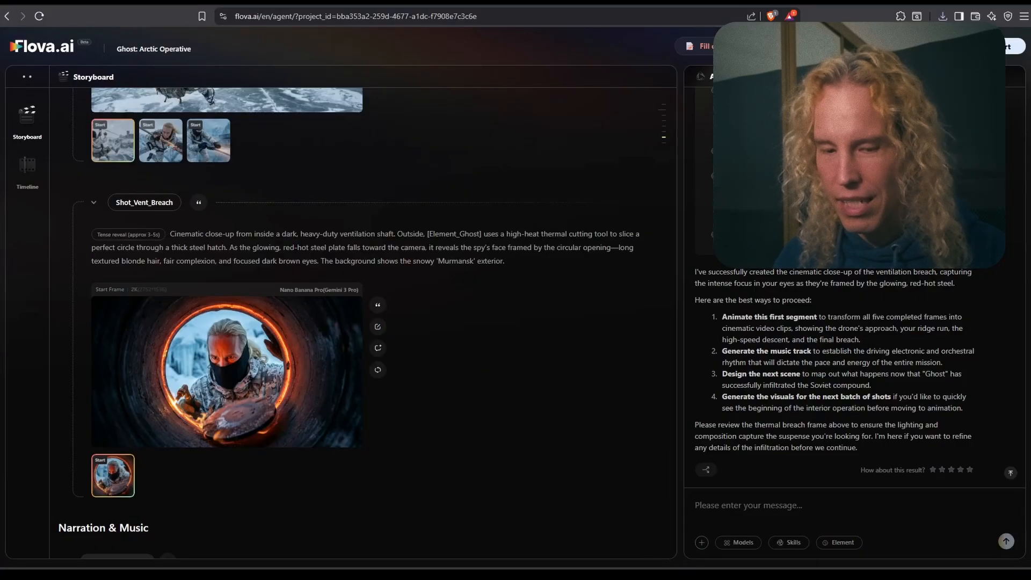
Write the next scene prompt for a deep-perspective tracking shot through a brutalist concrete tunnel beneath the compound, removing the word "strobing" from the lighting description
{"action": "type", "text": "Good. Next scene: A deep-perspective tracking shot moving with the agent through a vast, brutalist concrete tunnel deep beneath the compound. The atmosphere is thick with mist and cold air. Overhead industrial lights cast strobing yellow and deep blue shadows across the agent's grey-white digital camo suit. On the walls, original Danish \"Buksefjord\" signage is crudely spray-painted over and replaced with English posters reading \"US ARCTIC TERRITORY: PROPERTY OF THE MOGUL.\" The agent's long, textured blonde hair moves with each tactical step. High-contrast, cinematic \"Cold War 2.0\" aesthetic"}
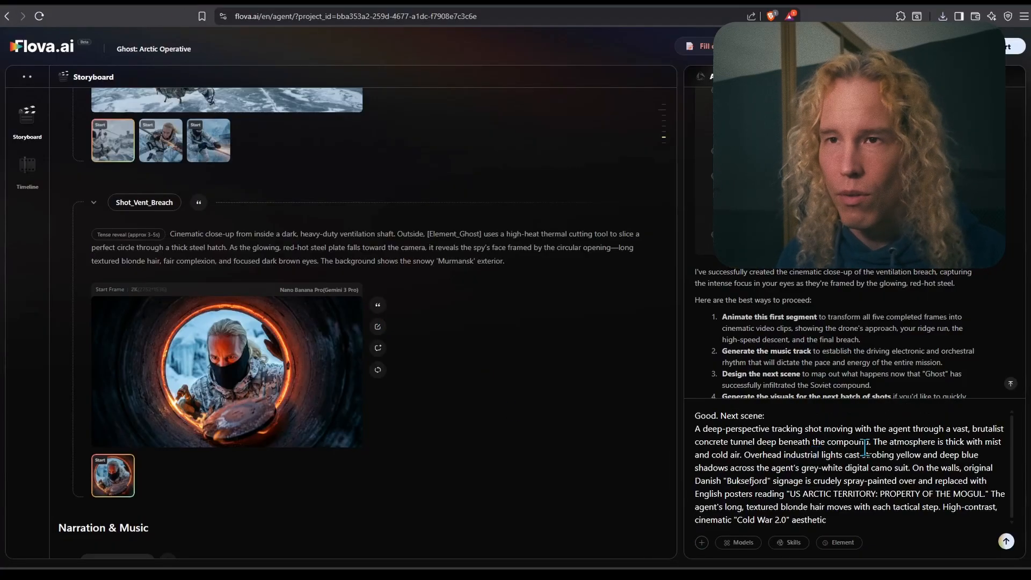
{"action": "double_click", "coordinate": [879, 454]}
{"action": "key", "text": "BackSpace"}
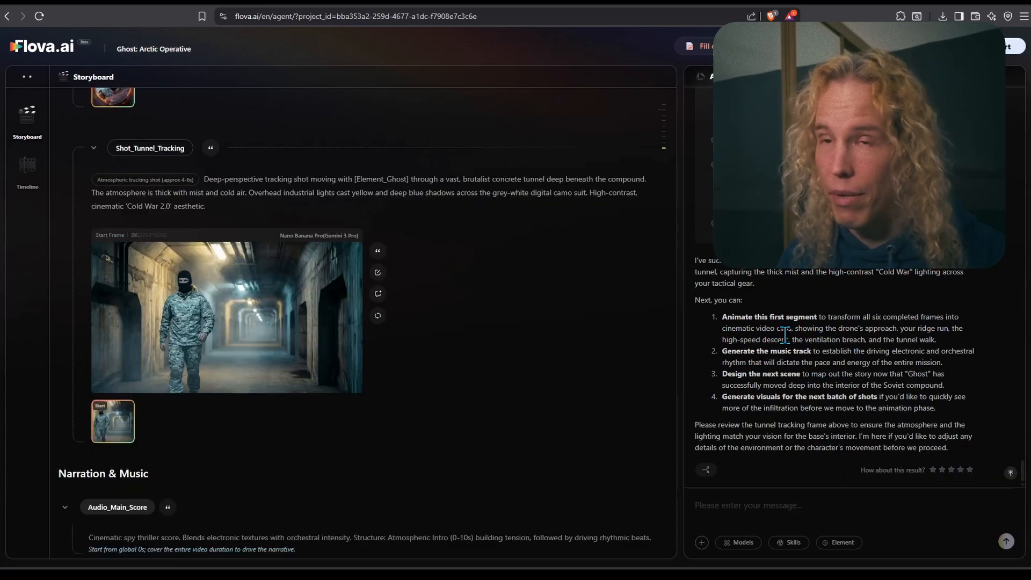
Request adjustments to the tunnel frame: the Ghost's balaclava lowered, holding the silenced Walther P22 in a tactical ready position, utility belt visible
{"action": "type", "text": "Ok. Some adjustments. The"}
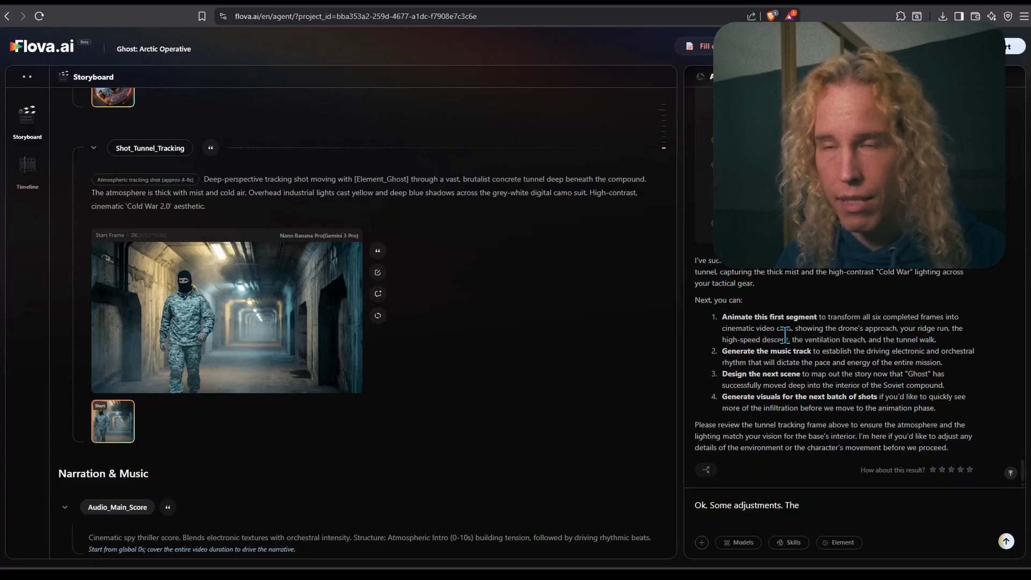
{"action": "key", "text": "BackSpace"}
{"action": "key", "text": "BackSpace"}
{"action": "key", "text": "BackSpace"}
{"action": "type", "text": "I should be walking wa"}
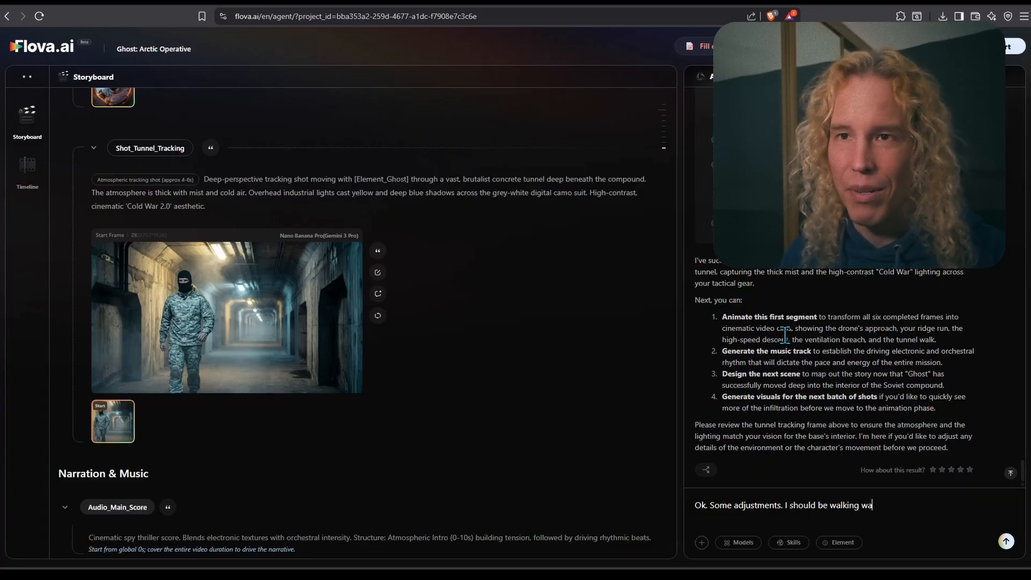
{"action": "key", "text": "ctrl+BackSpace"}
{"action": "key", "text": "ctrl+BackSpace"}
{"action": "key", "text": "ctrl+BackSpace"}
{"action": "key", "text": "ctrl+BackSpace"}
{"action": "type", "text": "The ghost"}
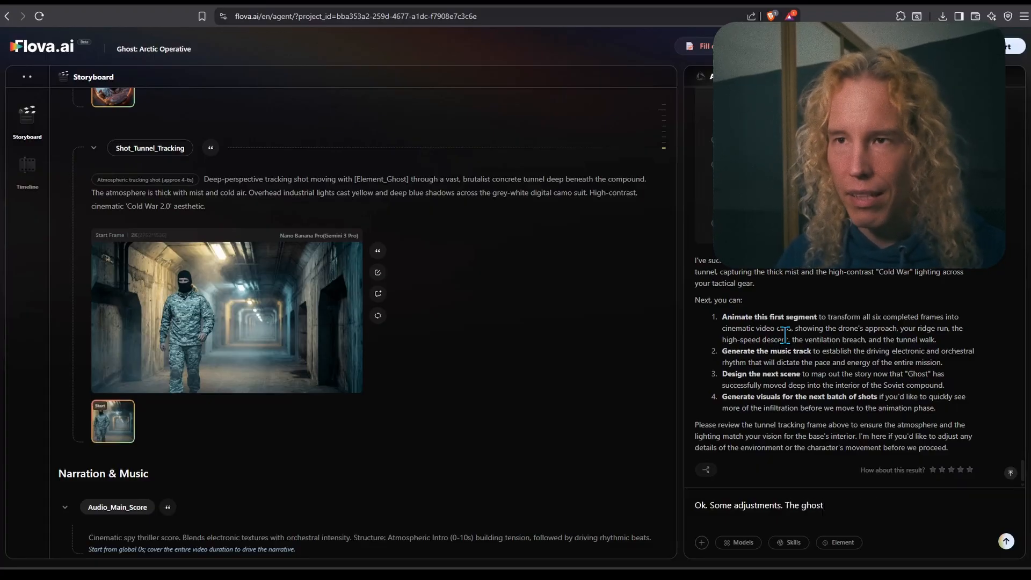
{"action": "type", "text": "should have the "}
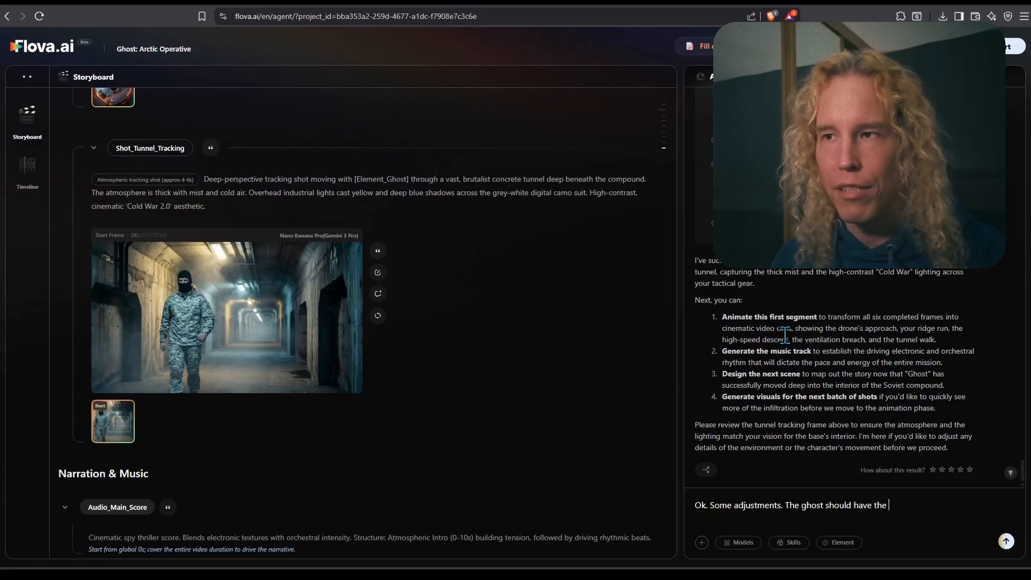
{"action": "type", "text": "balaclava"}
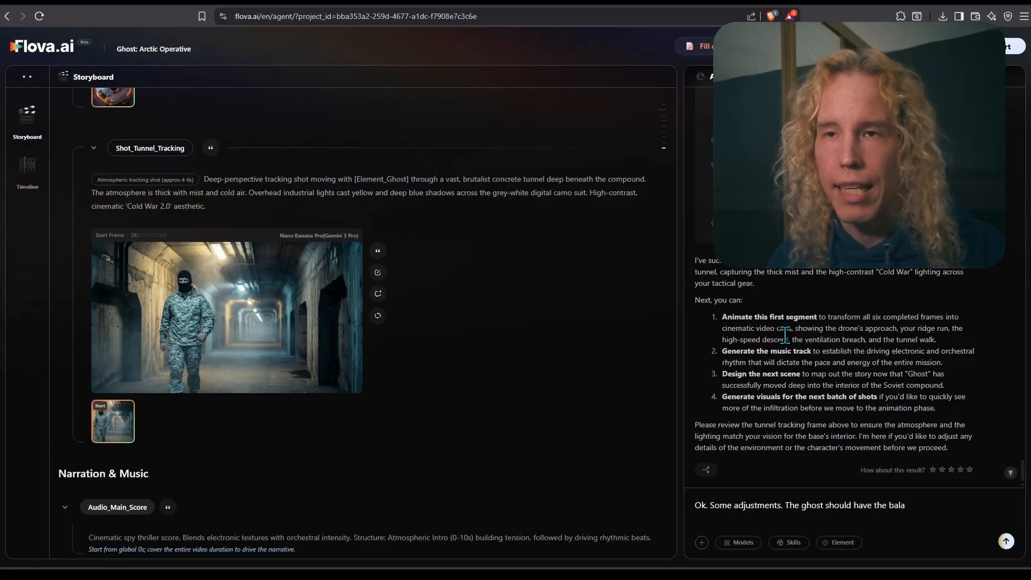
{"action": "key", "text": "Return"}
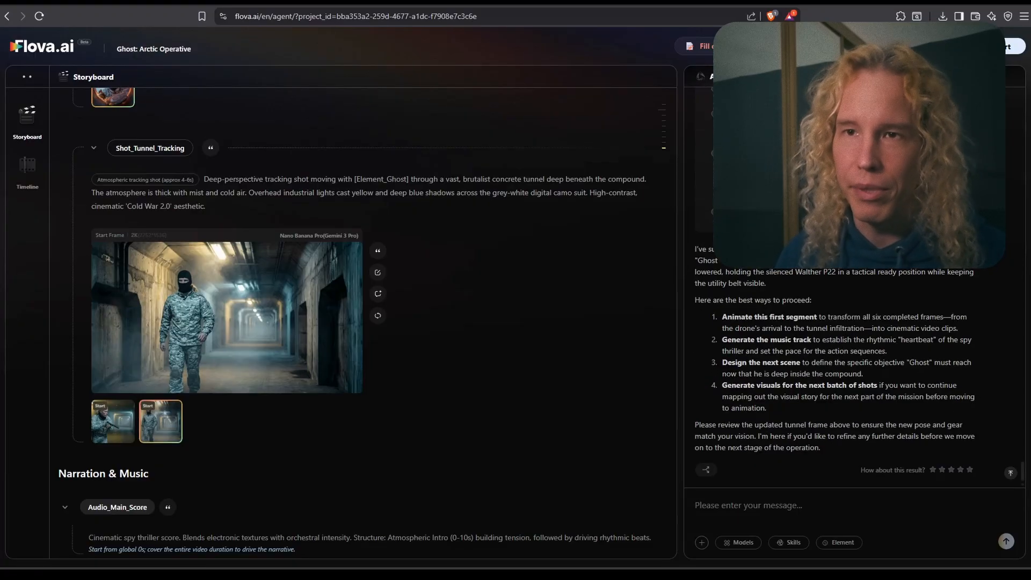
Review the updated tunnel frame at full size and send the next scene prompt: the agent pressed against a tunnel corner as two mercenary guards pass
{"action": "left_click", "coordinate": [225, 316]}
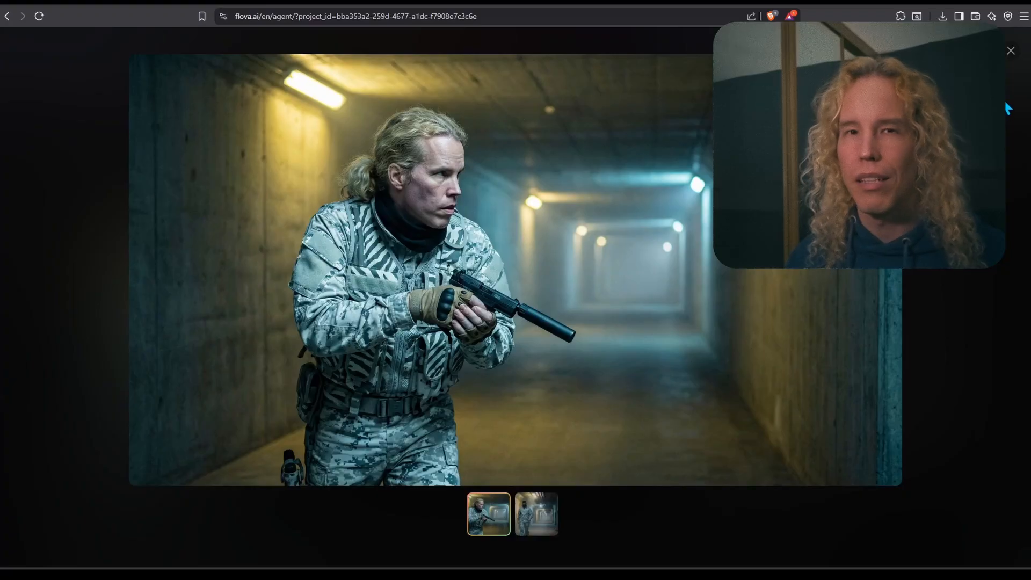
{"action": "left_click", "coordinate": [1010, 51]}
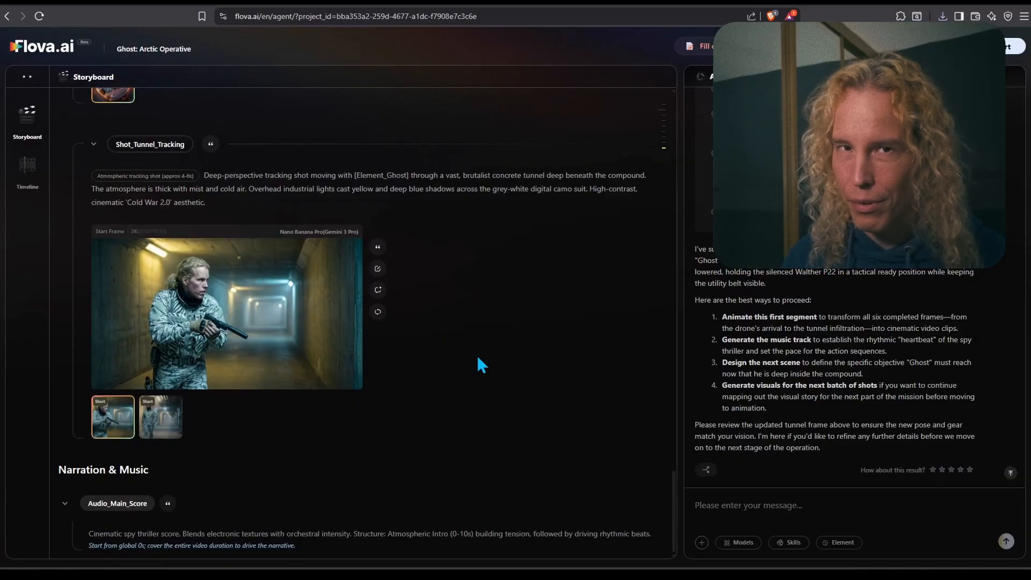
{"action": "type", "text": "Very good. Next scene:"}
{"action": "key", "text": "shift+Return"}
{"action": "type", "text": "Tension-filled close-up of the agent pressed flat against a cold, damp concrete corner in a 'Murmansk' tunnel. In the background, out of focus, two mercenary guards in black tactical gear and black gold-mirrored visors walk past, their rifle-mounted flashlights cutting through the misty air. The lighting is low and moody, dominated by deep shadows and a faint red emergency glow reflecting off the agent's fair skin. High-contrast cinematic suspense."}
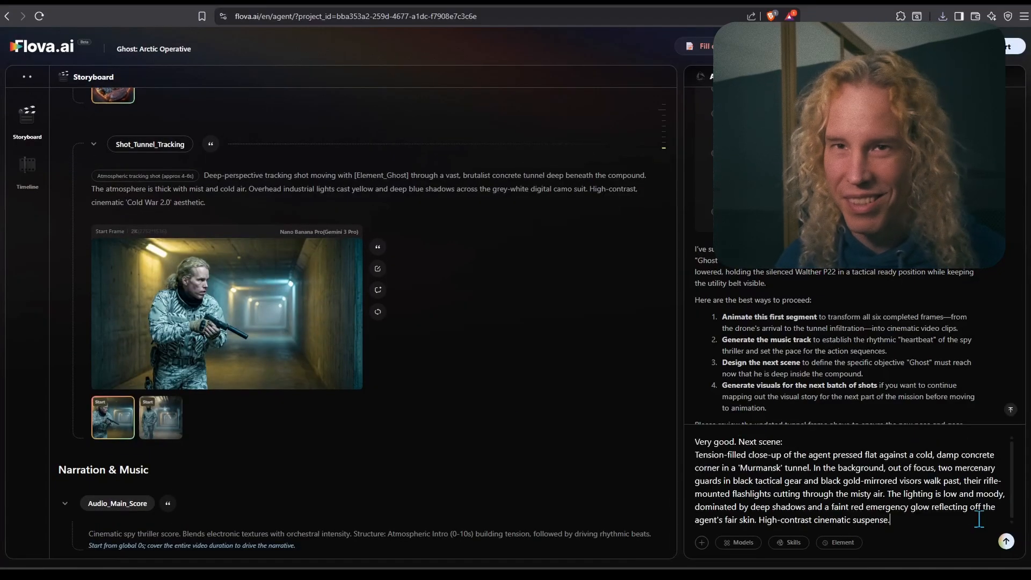
{"action": "left_click", "coordinate": [1005, 543]}
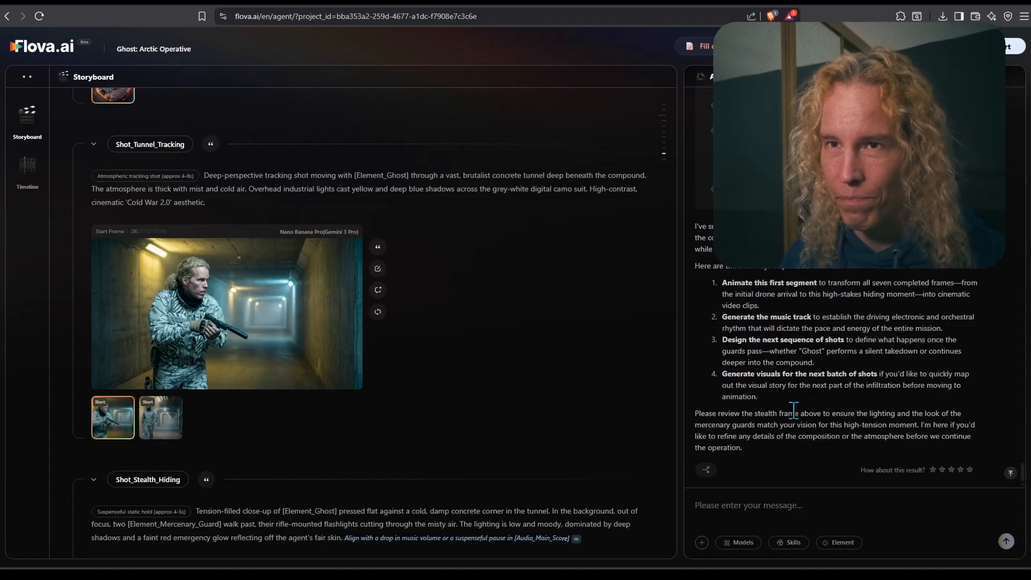
Review the stealth hiding frame and request an amendment: the Ghost behind a dim corner, covering a third of the frame, unseen by two patrolling mercenaries
{"action": "scroll", "coordinate": [571, 344], "scroll_direction": "down", "scroll_amount": 6}
{"action": "left_click", "coordinate": [269, 320]}
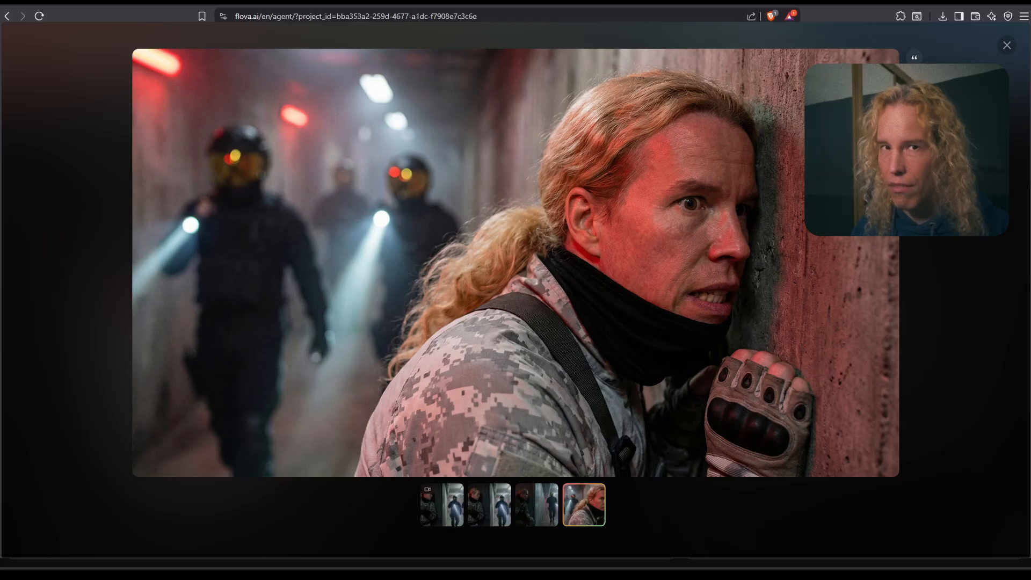
{"action": "key", "text": "Escape"}
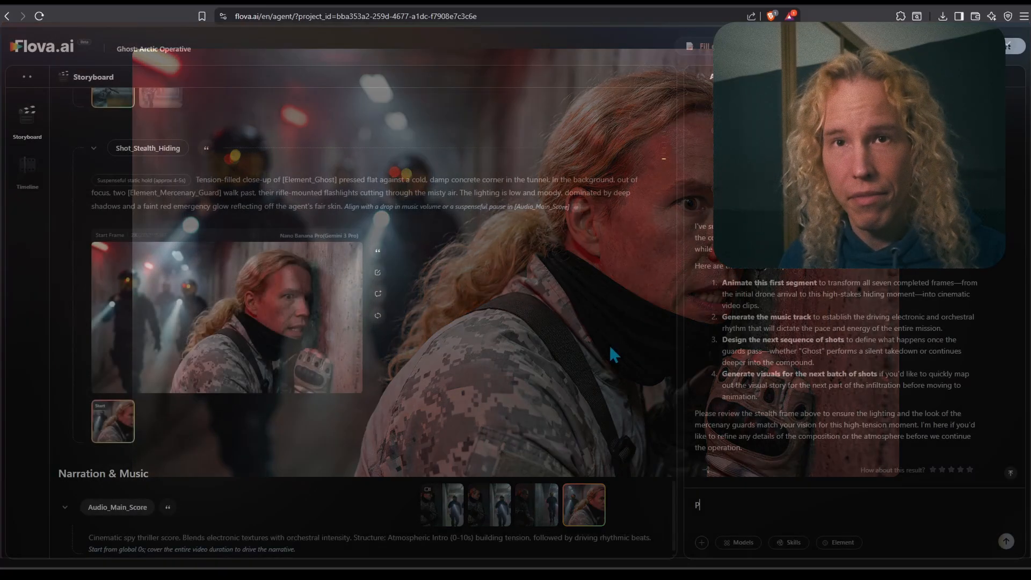
{"action": "type", "text": "Please amend the l"}
{"action": "type", "text": "ast scene."}
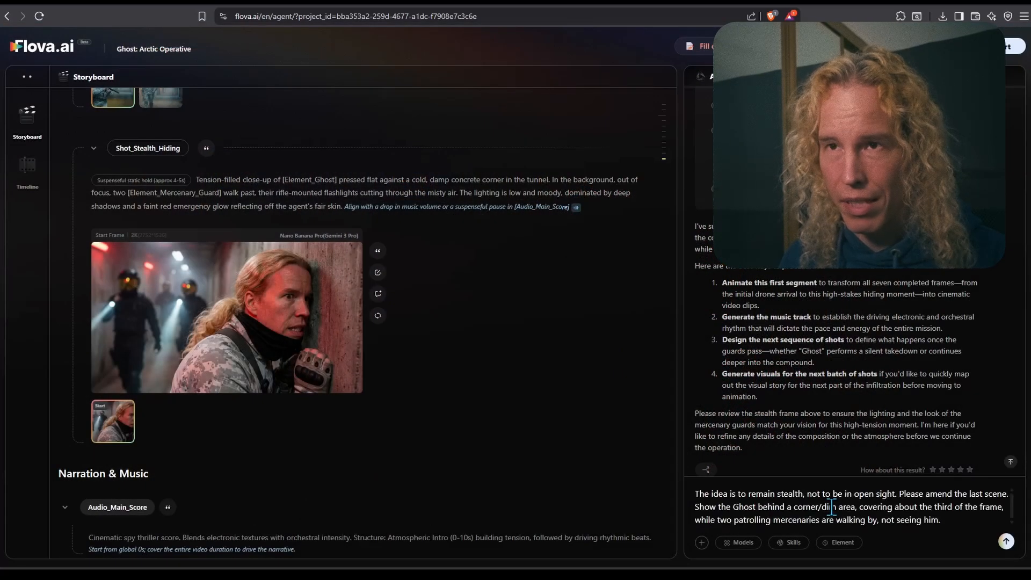
{"action": "left_click", "coordinate": [1005, 542]}
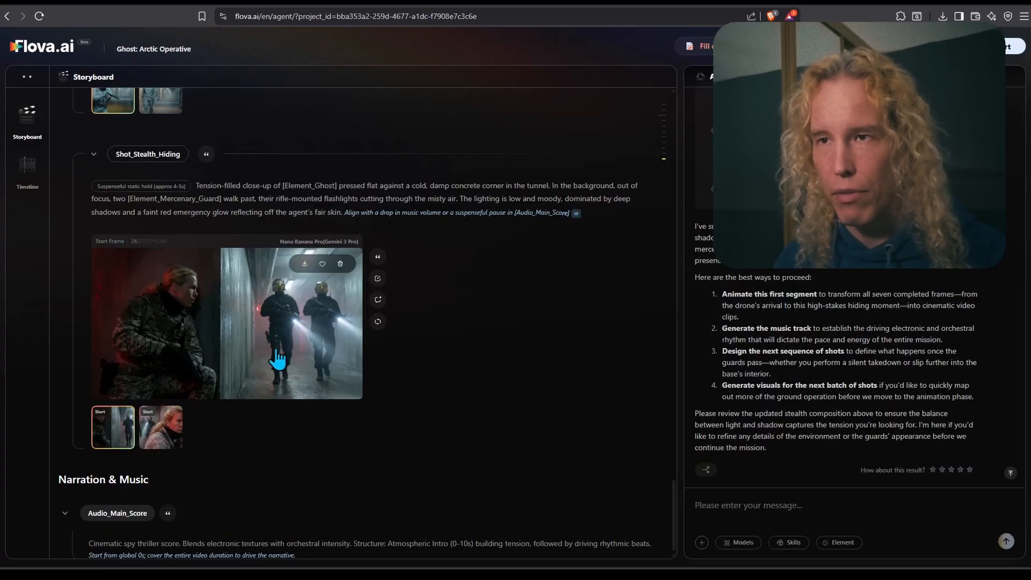
Review the amended stealth frame at full size and ask for the silencer on the P22 to keep the scenes consistent
{"action": "left_click", "coordinate": [277, 360]}
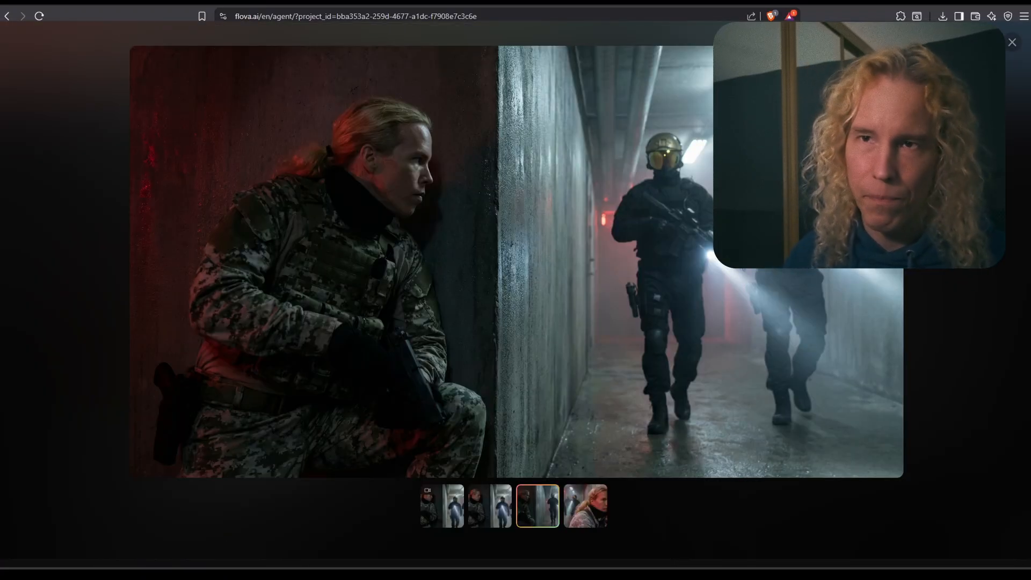
{"action": "key", "text": "Escape"}
{"action": "type", "text": "This is an excellent rendition. Please add the silencer to"}
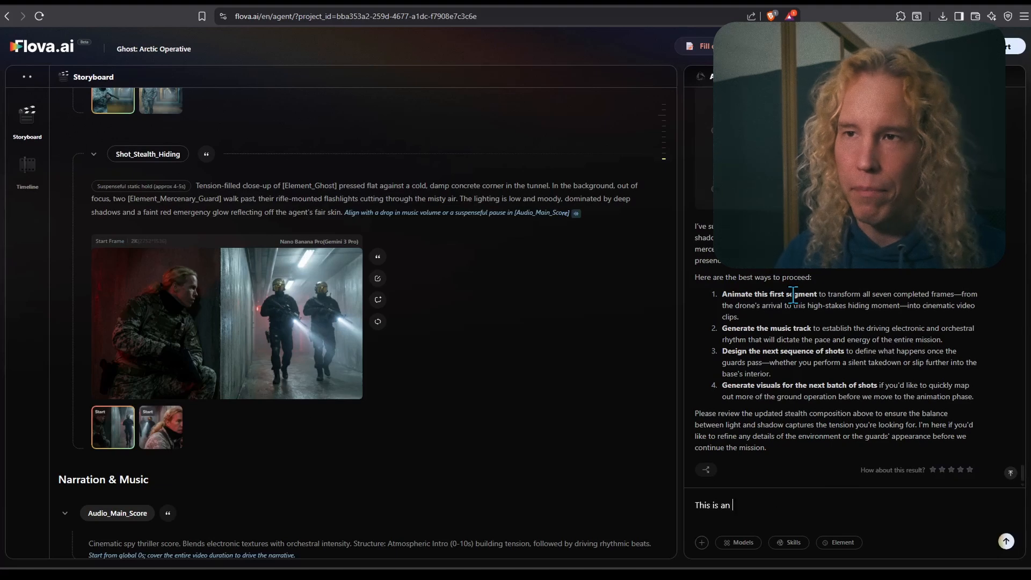
{"action": "type", "text": "scenes consistent."}
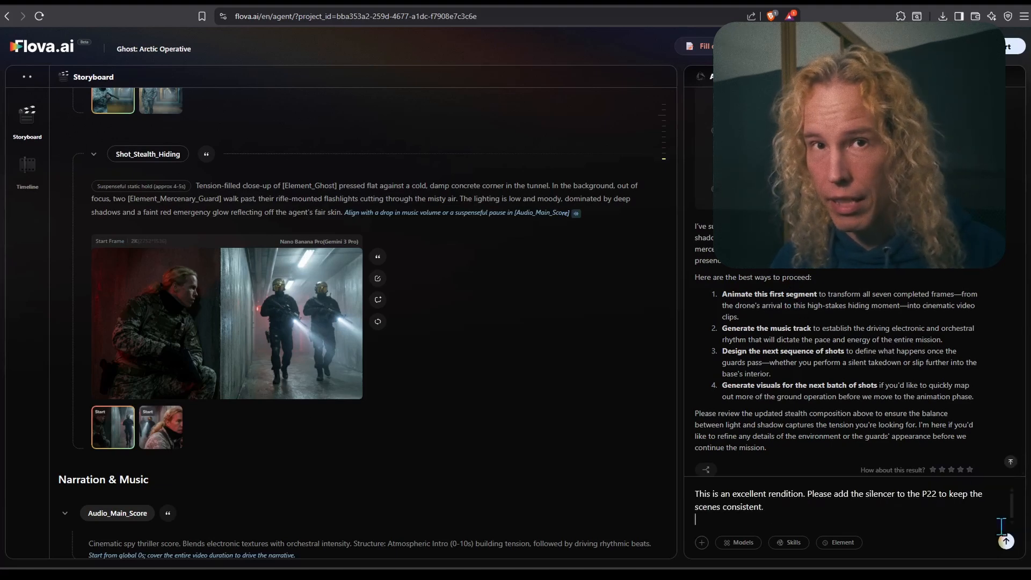
{"action": "key", "text": "Return"}
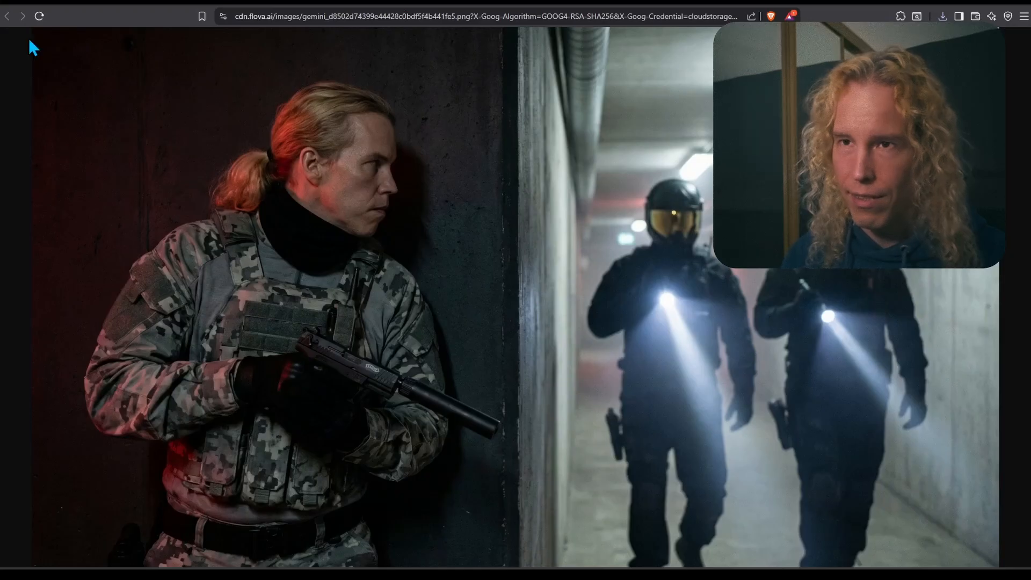
Draft the pivotal scene prompt: a medium-shot in a massive, dimly lit industrial turbine hall, the Ghost's eyes locked to what's in front of him
{"action": "left_click", "coordinate": [480, 199]}
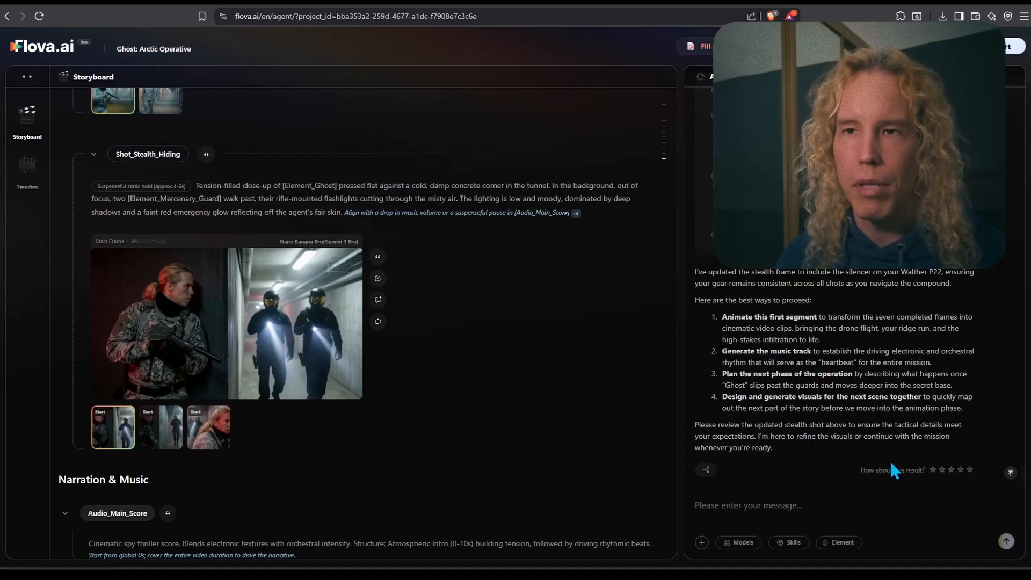
{"action": "left_click", "coordinate": [841, 515]}
{"action": "type", "text": "Perfect. Next, "}
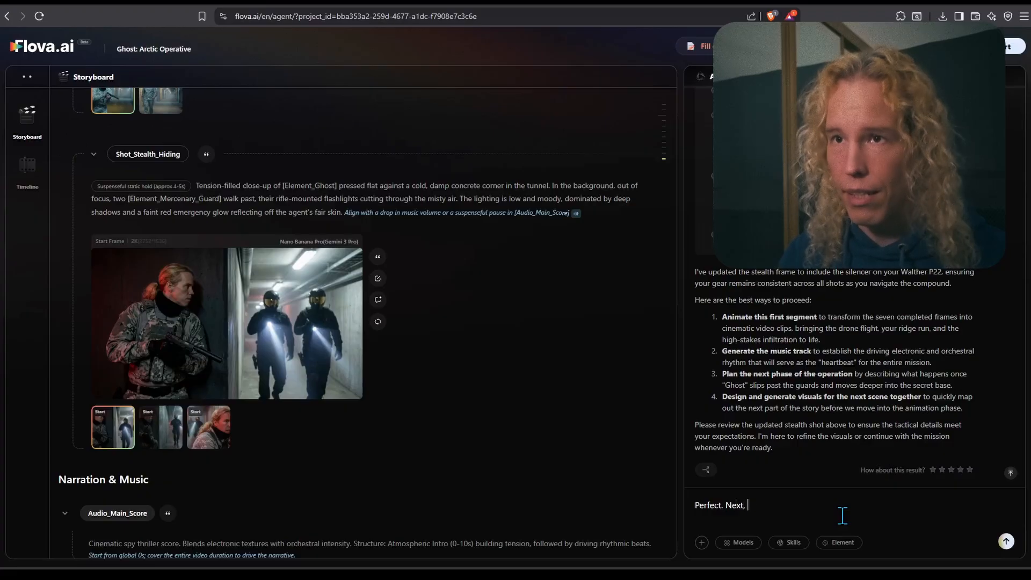
{"action": "type", "text": "we are coming into a pivotal scene:"}
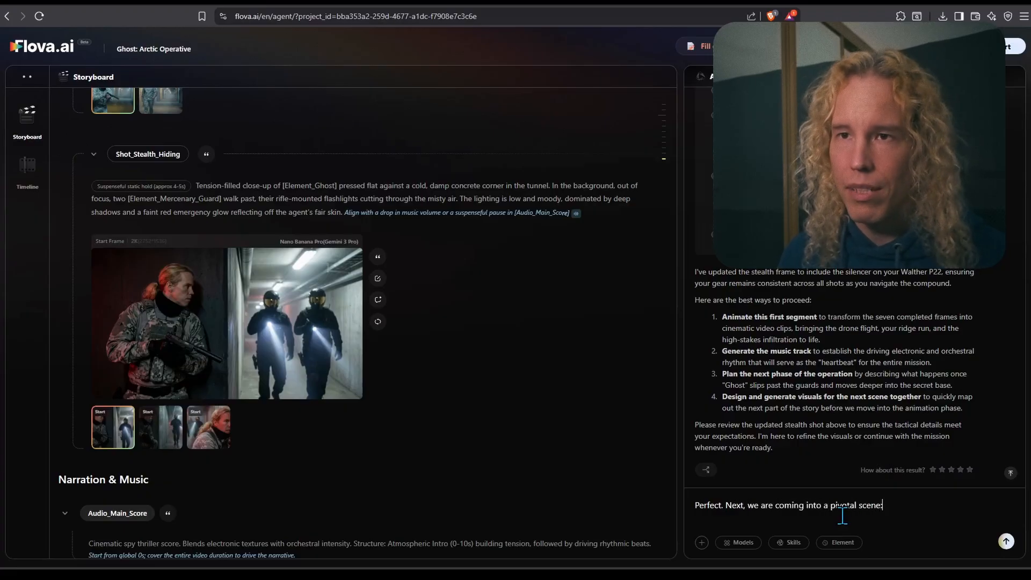
{"action": "type", "text": "A medium-shot in a massive, dimly lit industrial turbine hall, showing the Ghost, eyes locked to what's in front of him."}
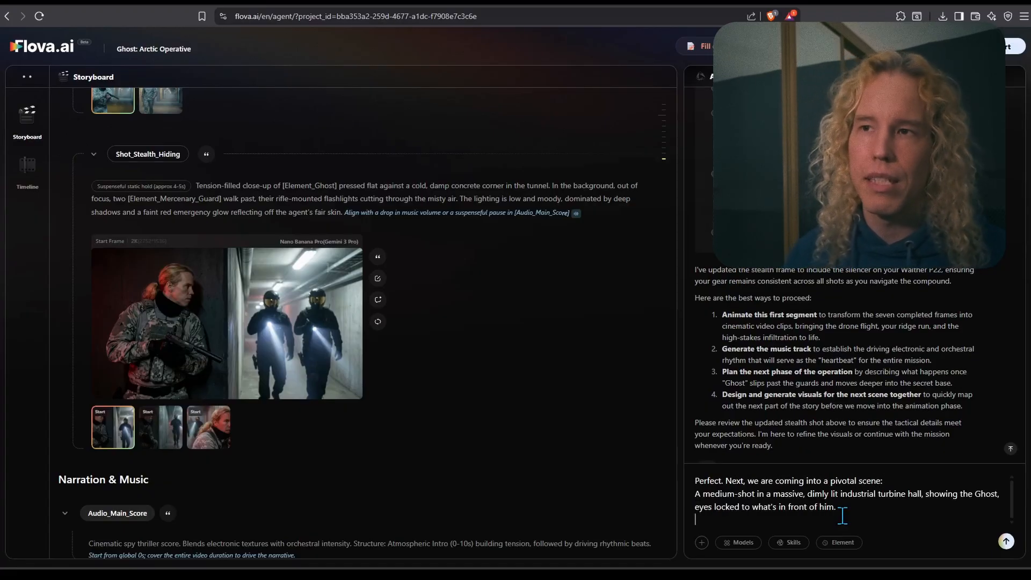
Reword the Ghost's gaze as what he sees over the camera, add a low-angle, cinematic shot with mist and smoke, and send the prompt
{"action": "key", "text": "ctrl+Left"}
{"action": "key", "text": "ctrl+Left"}
{"action": "key", "text": "ctrl+Left"}
{"action": "key", "text": "ctrl+Left"}
{"action": "key", "text": "ctrl+shift+Right"}
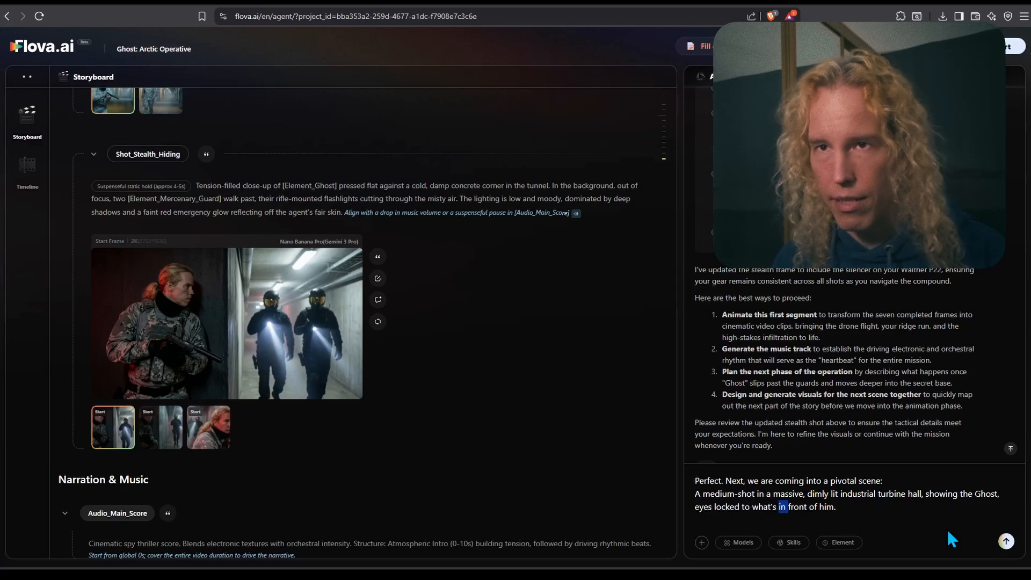
{"action": "type", "text": "he sees"}
{"action": "key", "text": "End"}
{"action": "key", "text": "BackSpace"}
{"action": "key", "text": "BackSpace"}
{"action": "type", "text": "over the came"}
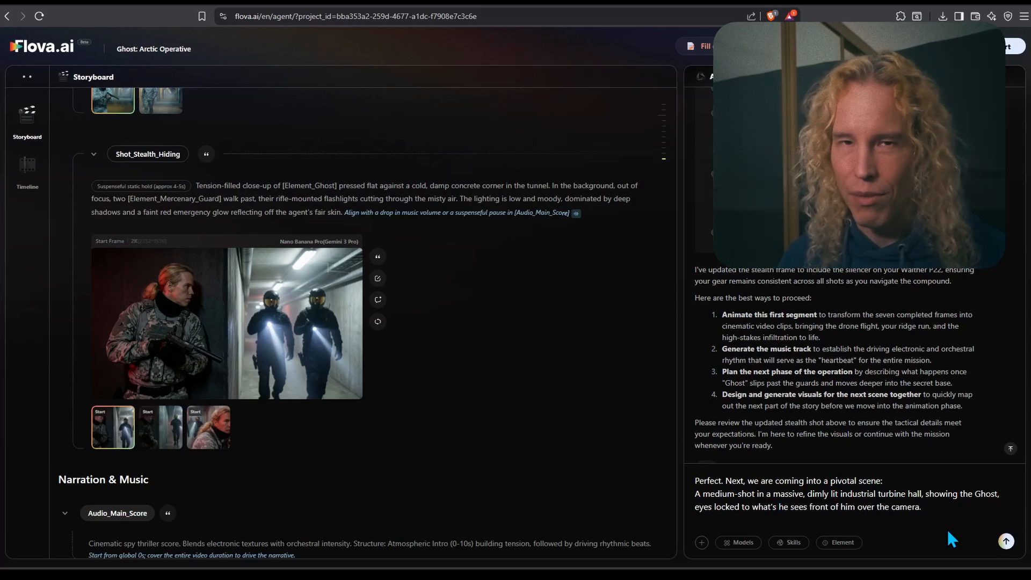
{"action": "type", "text": "ra. Low-angle shot, cinematic, "}
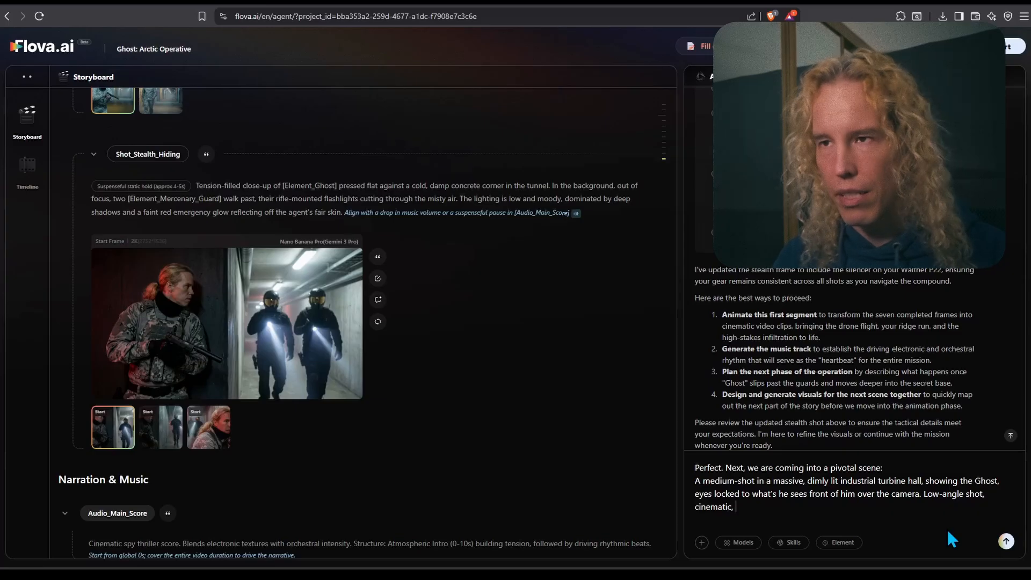
{"action": "type", "text": "mist and smoke."}
{"action": "key", "text": "Return"}
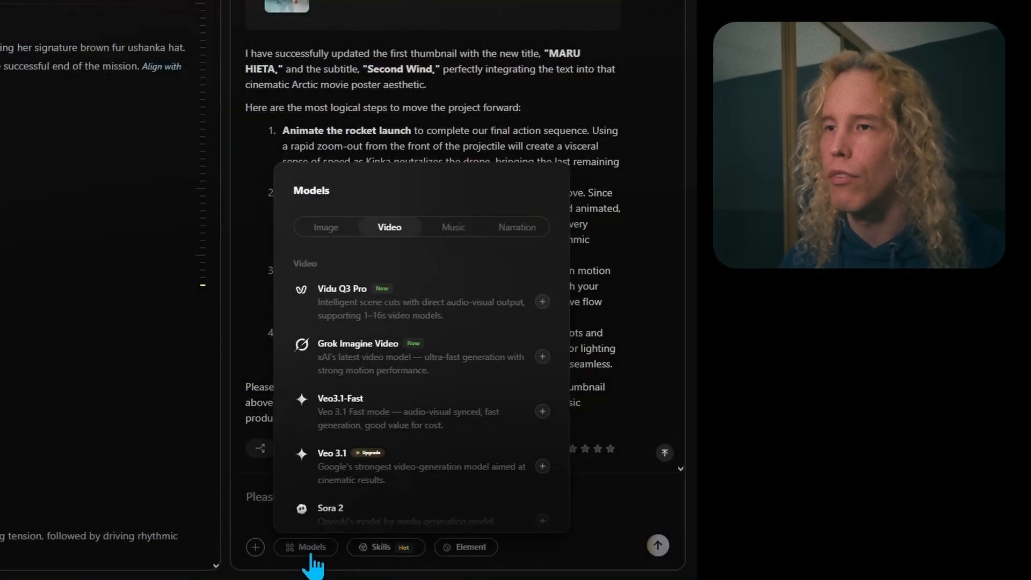
Show the image models available for generation
{"action": "left_click", "coordinate": [327, 229]}
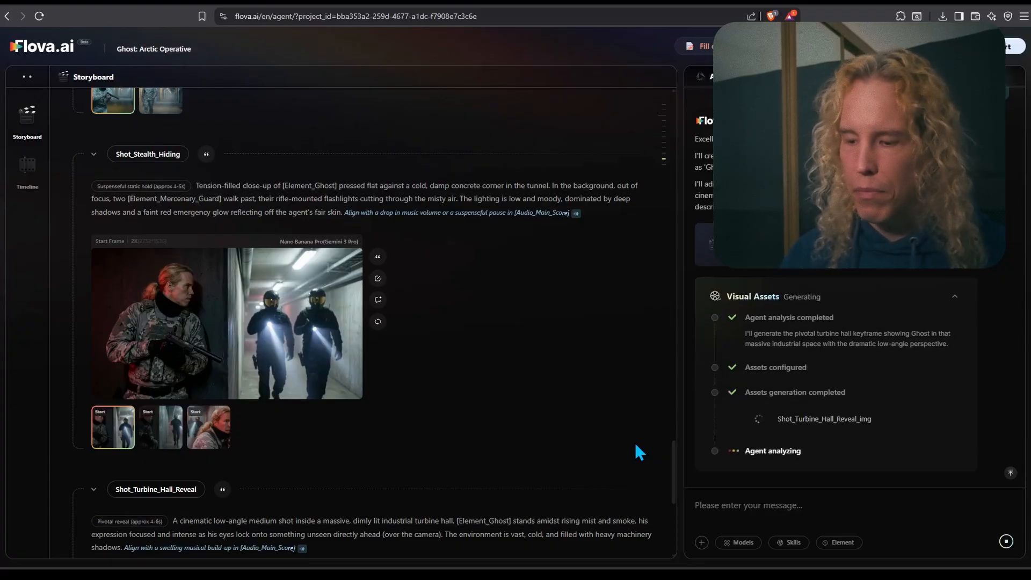
Examine the generated turbine hall reveal frame at full size
{"action": "left_click", "coordinate": [759, 419]}
{"action": "left_click", "coordinate": [324, 382]}
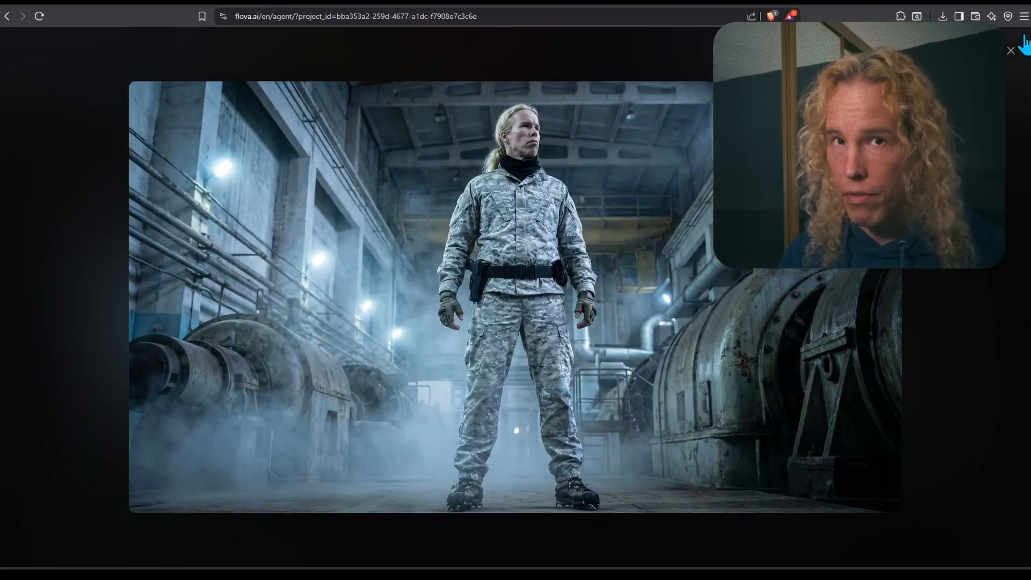
{"action": "left_click", "coordinate": [1014, 61]}
{"action": "left_click", "coordinate": [333, 298]}
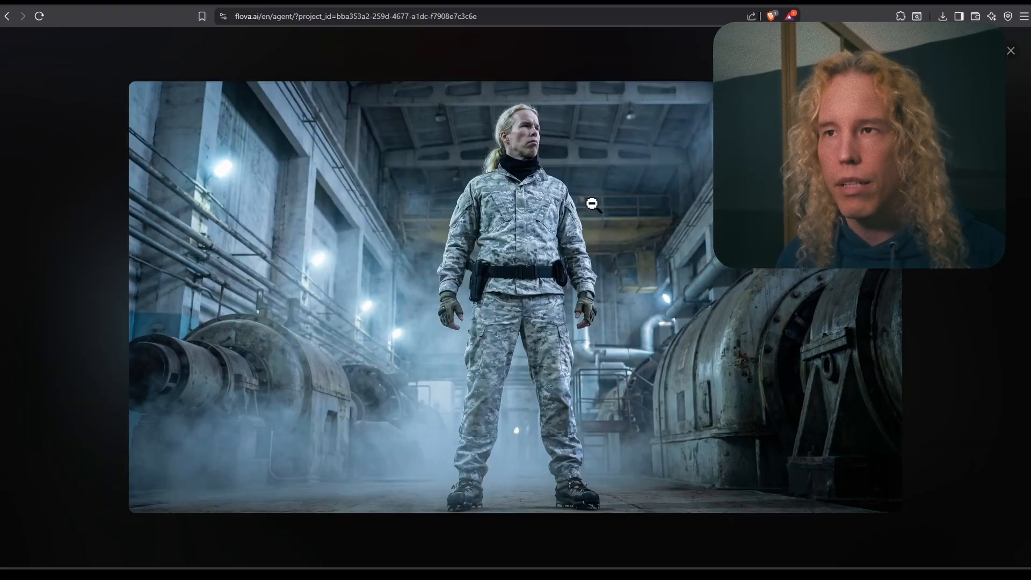
{"action": "left_click", "coordinate": [1014, 54]}
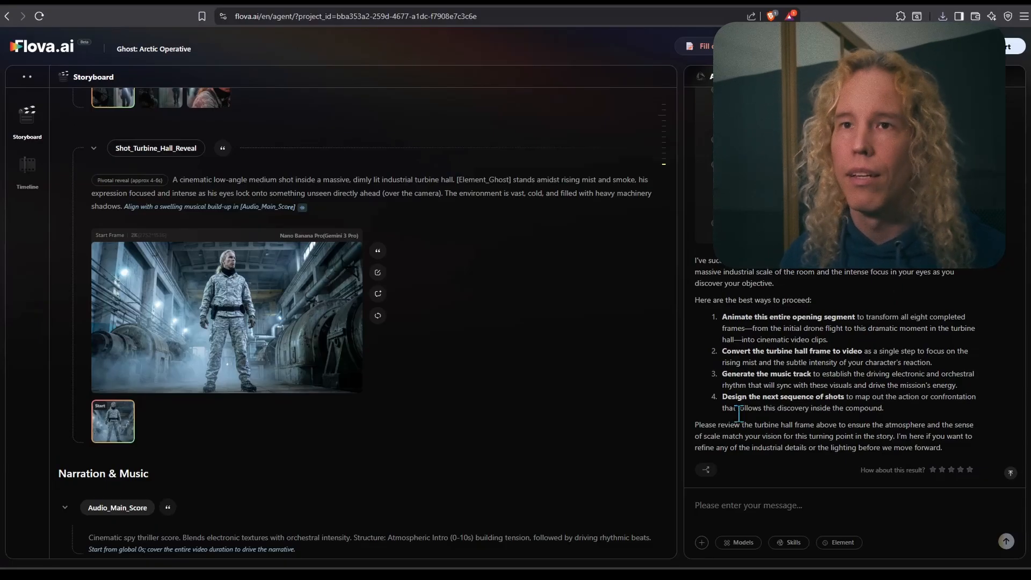
Approve animating the storyboard frames into video clips by replying "Let's do it."
{"action": "type", "text": "In thi"}
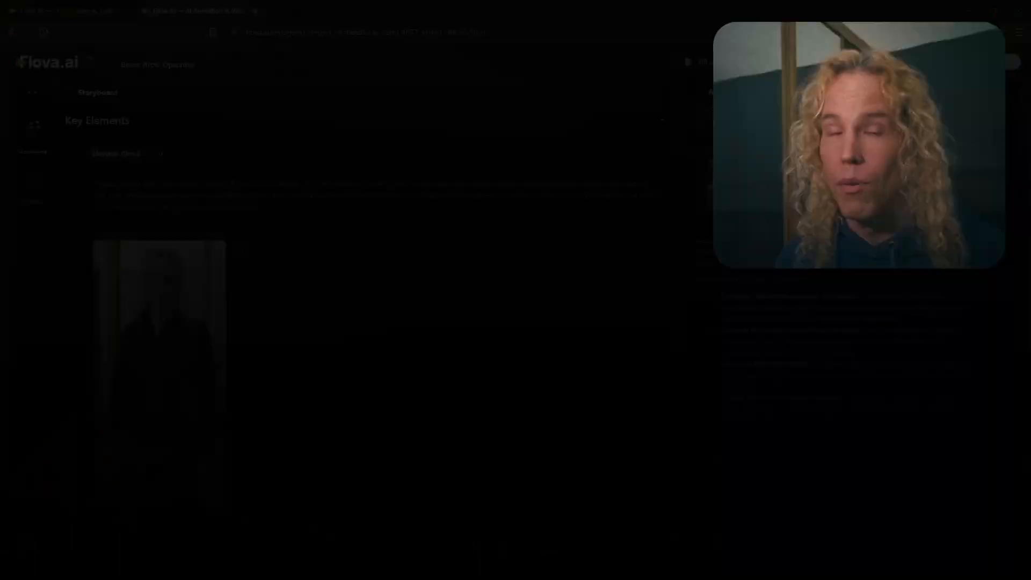
{"action": "type", "text": "Let's do it."}
{"action": "key", "text": "Return"}
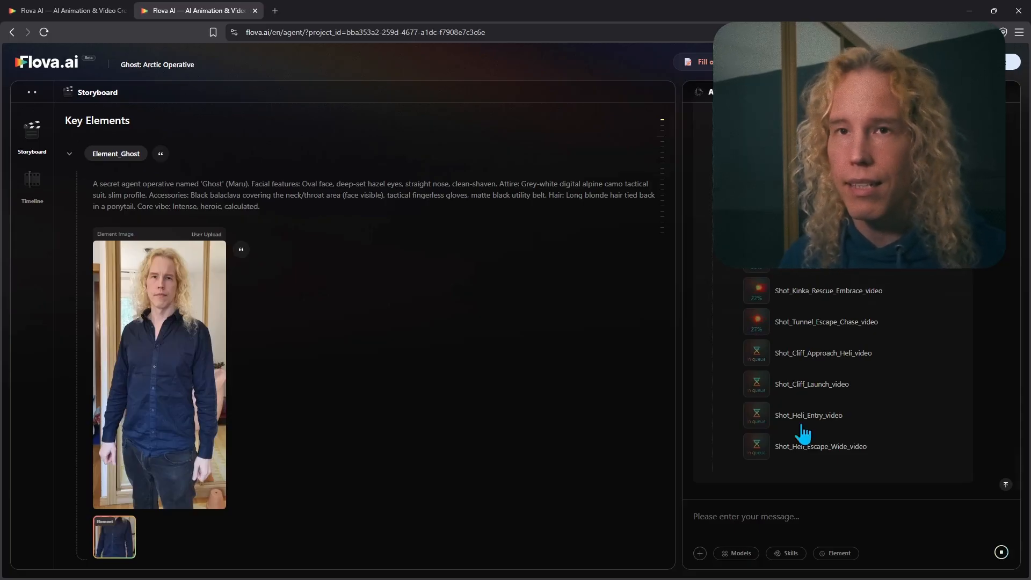
Look through the generated shot videos in the storyboard, from the Ghost's ridge run down to the wide helicopter escape
{"action": "scroll", "coordinate": [829, 426], "scroll_direction": "down", "scroll_amount": 5}
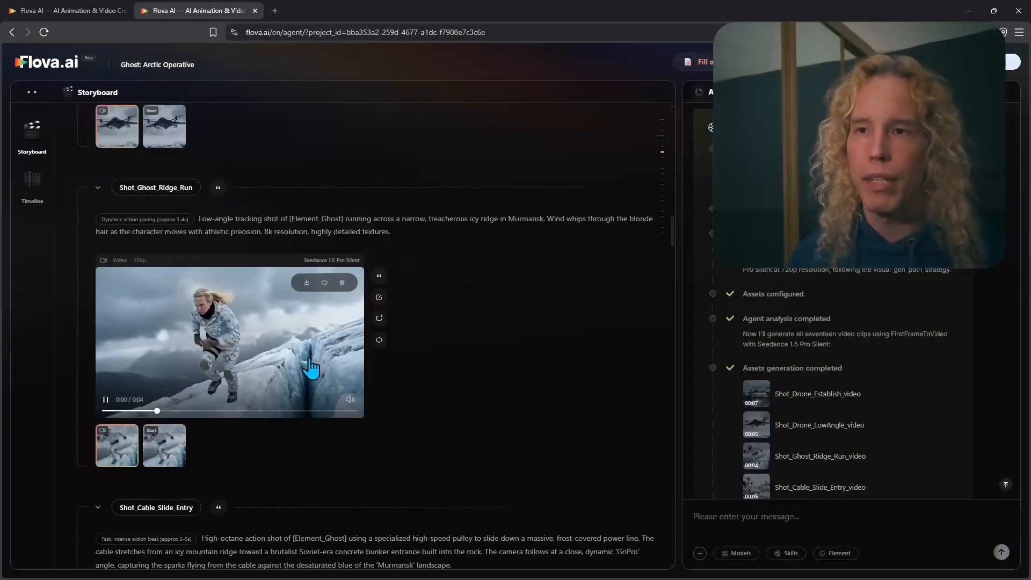
{"action": "scroll", "coordinate": [217, 360], "scroll_direction": "down", "scroll_amount": 6}
{"action": "scroll", "coordinate": [304, 380], "scroll_direction": "down", "scroll_amount": 20}
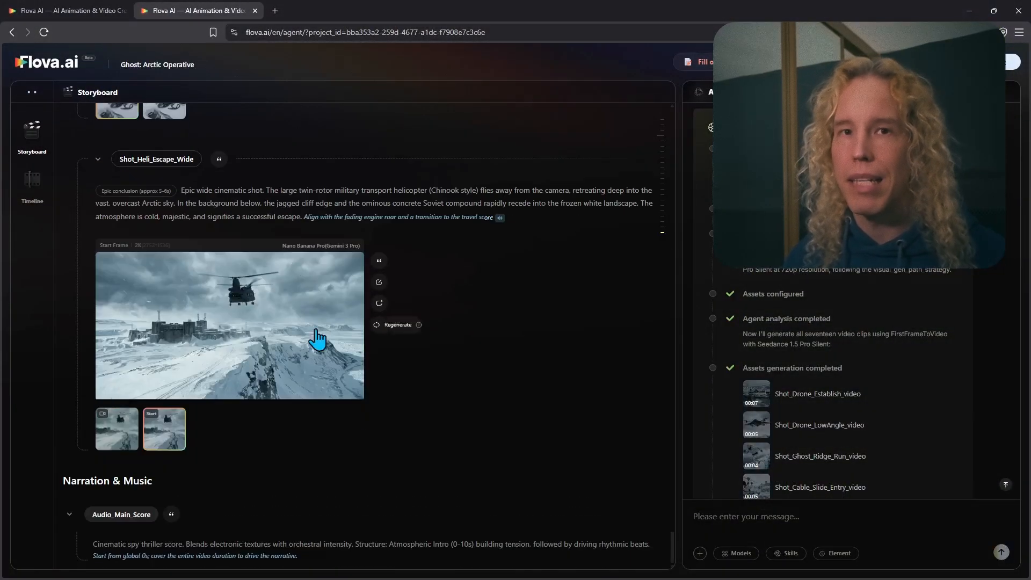
{"action": "scroll", "coordinate": [317, 344], "scroll_direction": "up", "scroll_amount": 6}
{"action": "left_click_drag", "start_coordinate": [671, 521], "coordinate": [671, 542]}
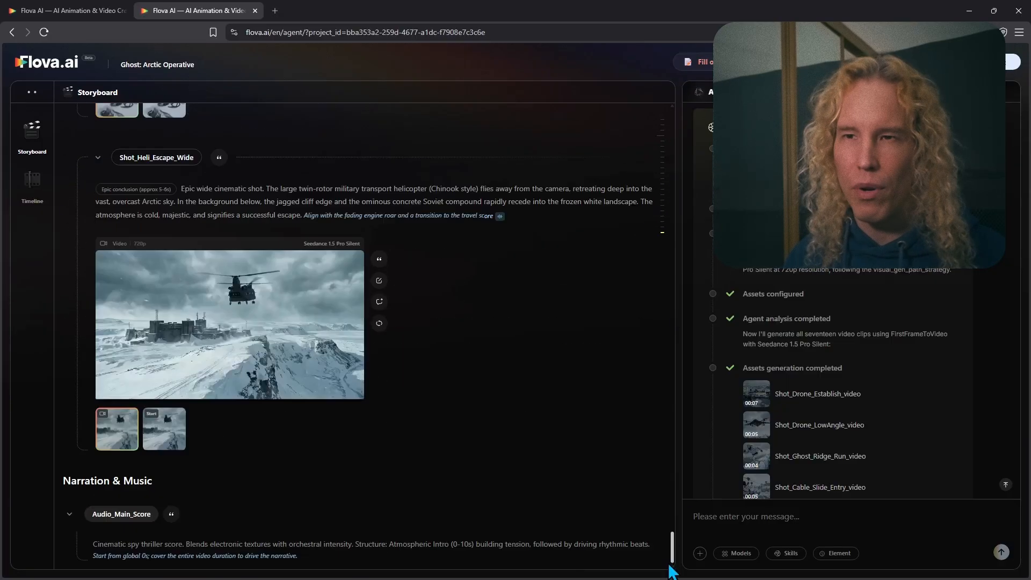
Select the start frame of the wide helicopter escape shot and send the prompt "Please animate the keyframe"
{"action": "key", "text": "ctrl+w"}
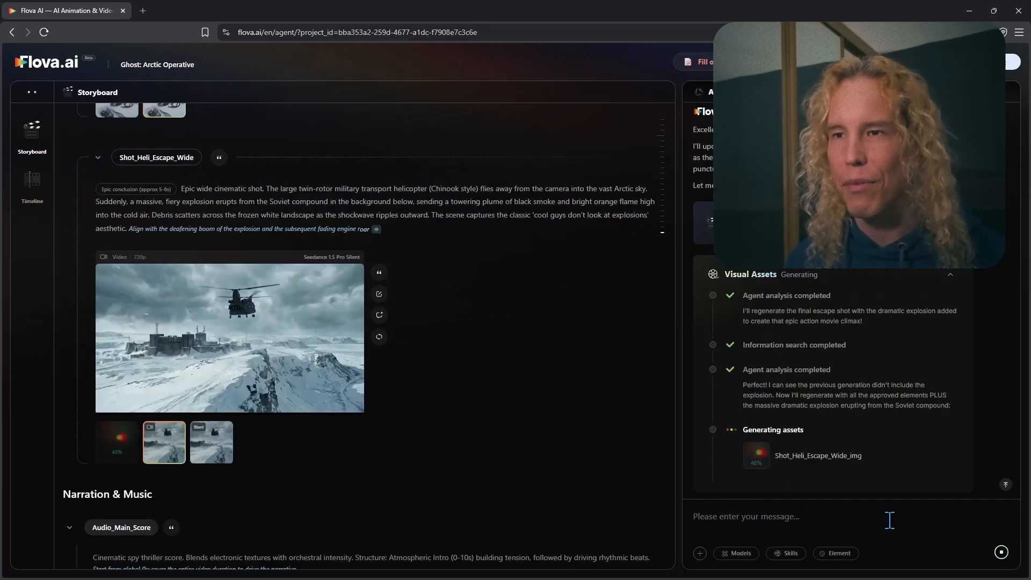
{"action": "left_click", "coordinate": [211, 441]}
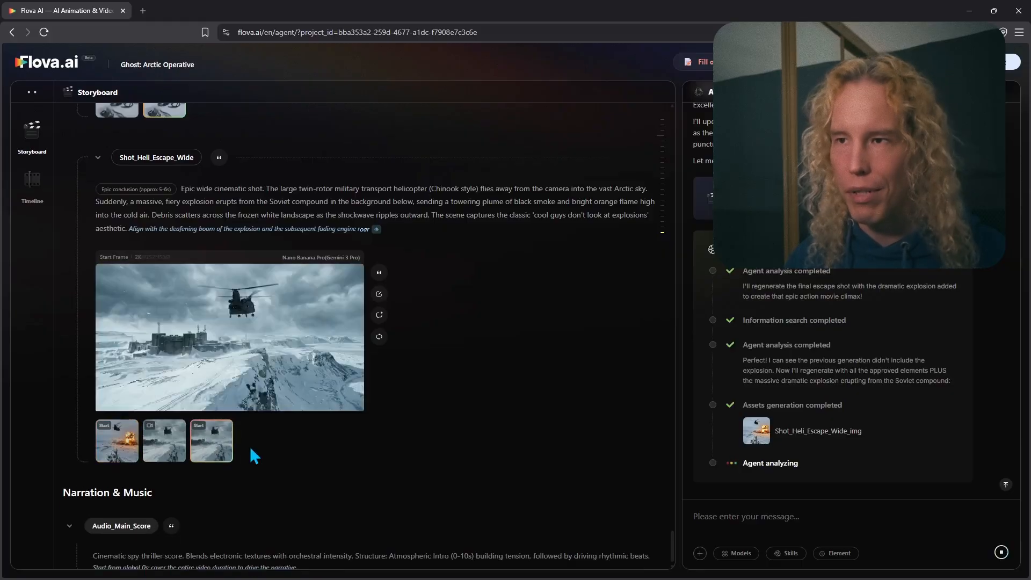
{"action": "type", "text": "Please animate the keyframe"}
{"action": "key", "text": "Return"}
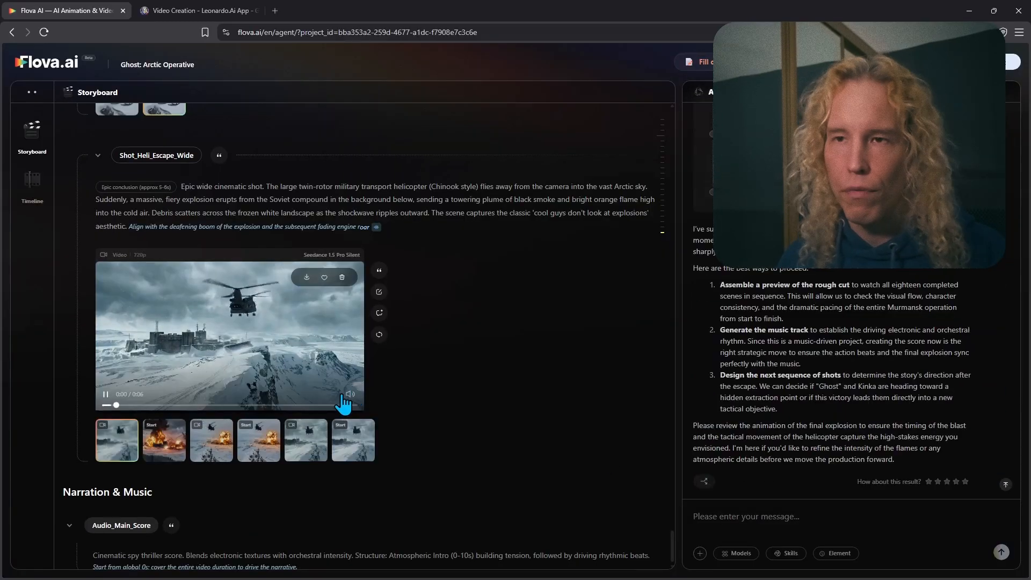
Review the wide helicopter escape explosion clip at full size
{"action": "left_click", "coordinate": [280, 350]}
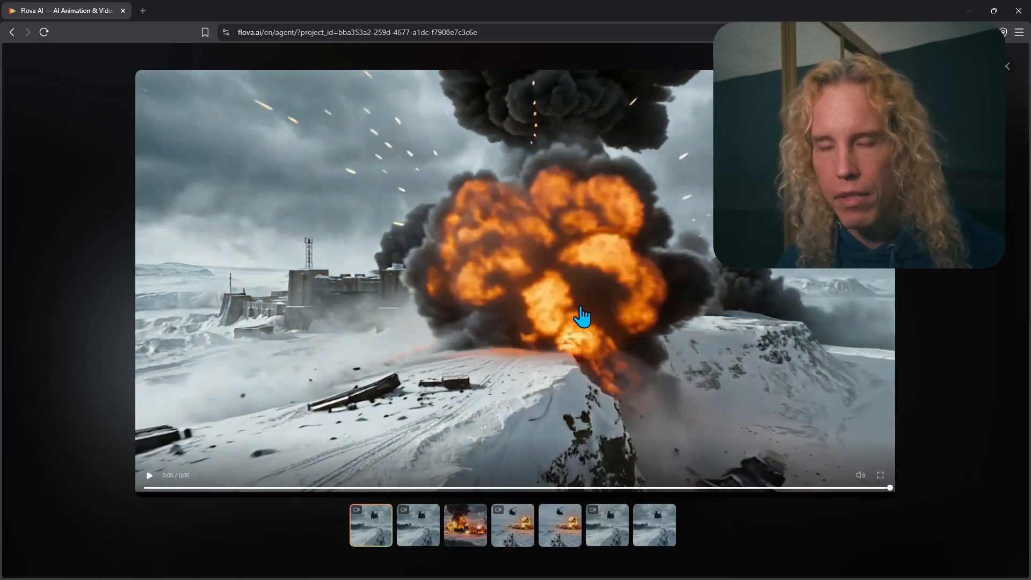
{"action": "left_click", "coordinate": [1007, 66]}
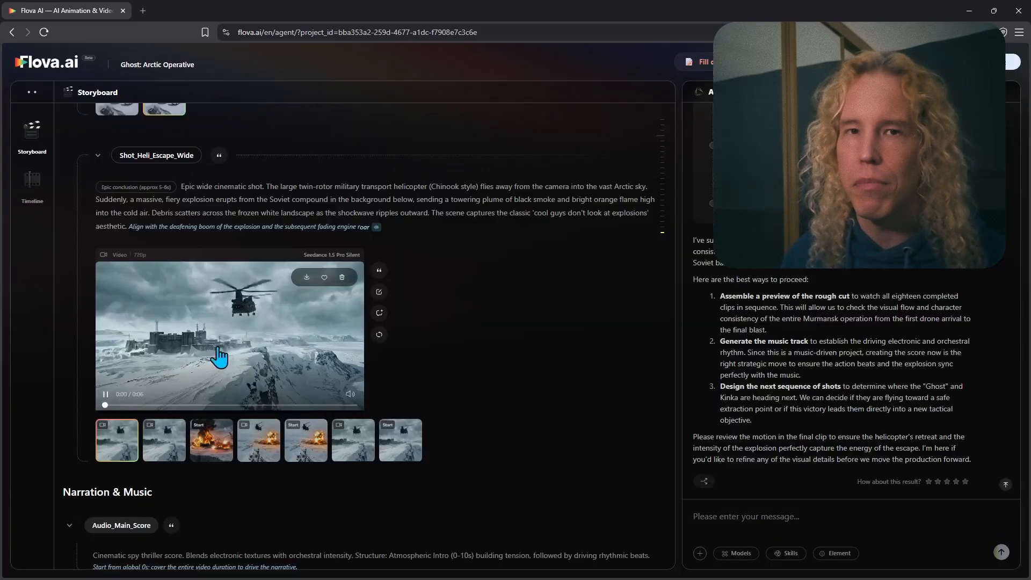
{"action": "left_click", "coordinate": [295, 340]}
{"action": "key", "text": "Escape"}
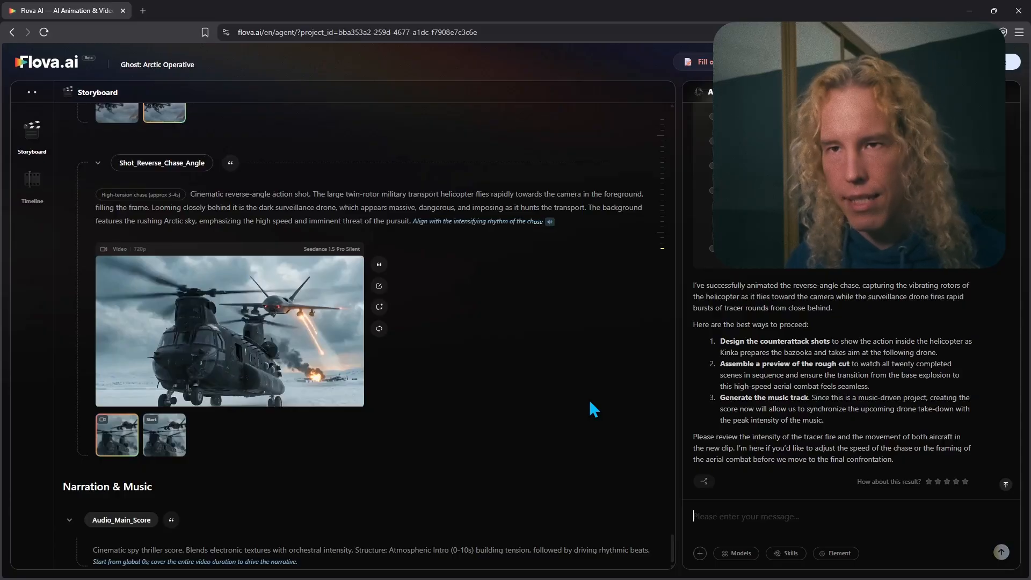
Prompt for the next chase shot with "Next, please" and write a follow-up starting "Very good. Can you match the look of the"
{"action": "type", "text": "Next, please"}
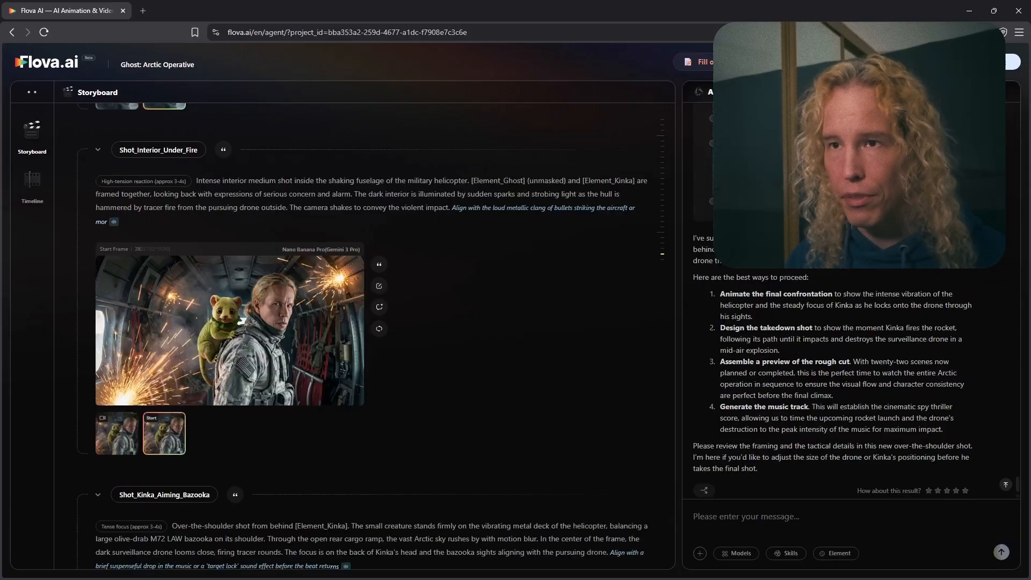
{"action": "scroll", "coordinate": [499, 363], "scroll_direction": "down", "scroll_amount": 5}
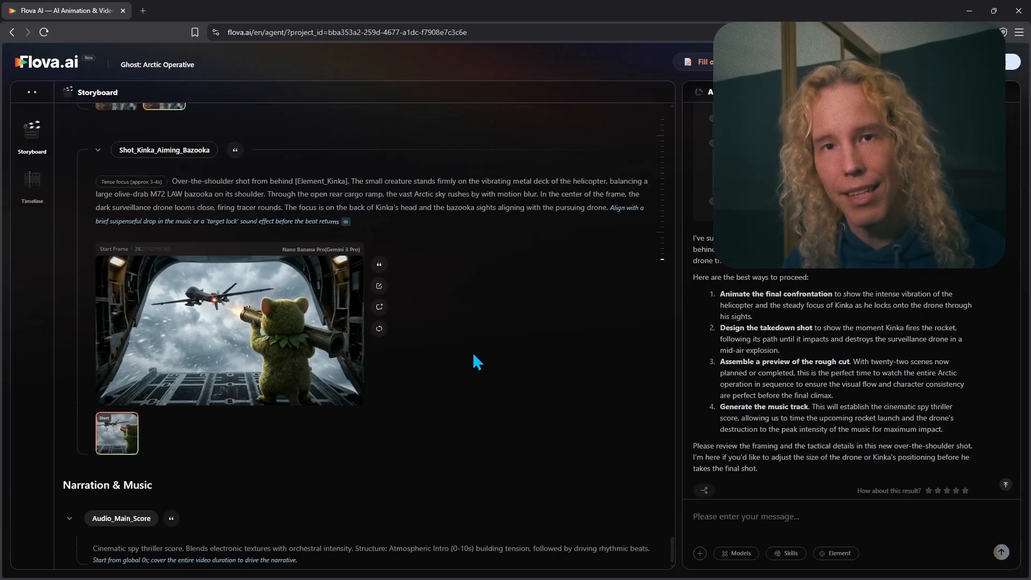
{"action": "scroll", "coordinate": [549, 384], "scroll_direction": "up", "scroll_amount": 8}
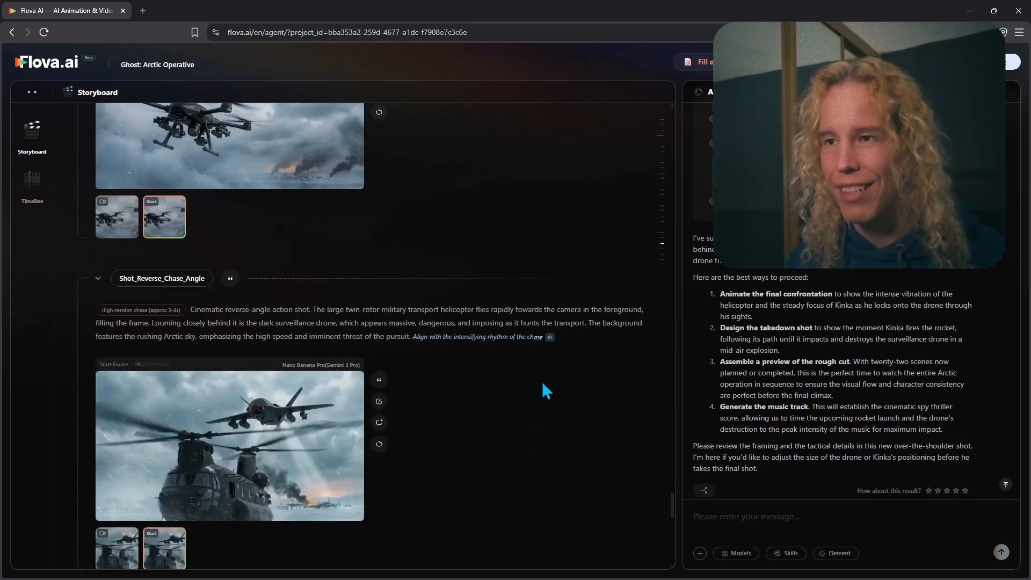
{"action": "scroll", "coordinate": [542, 381], "scroll_direction": "down", "scroll_amount": 7}
{"action": "type", "text": "Very good. Can you match the look of the"}
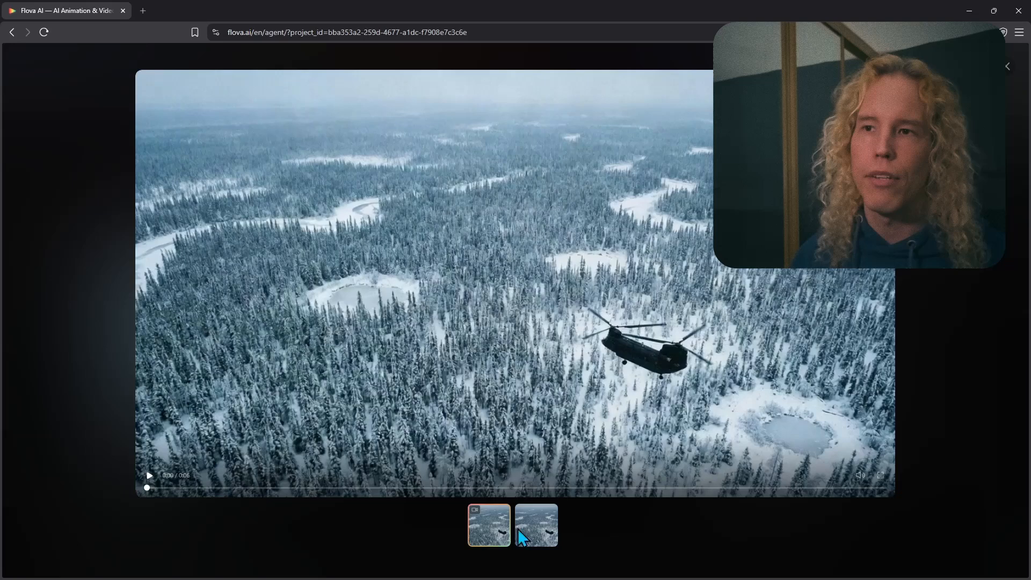
Play the epilogue forest flyover clip and send the feedback "I didn't ask for two helicopters."
{"action": "left_click", "coordinate": [150, 476]}
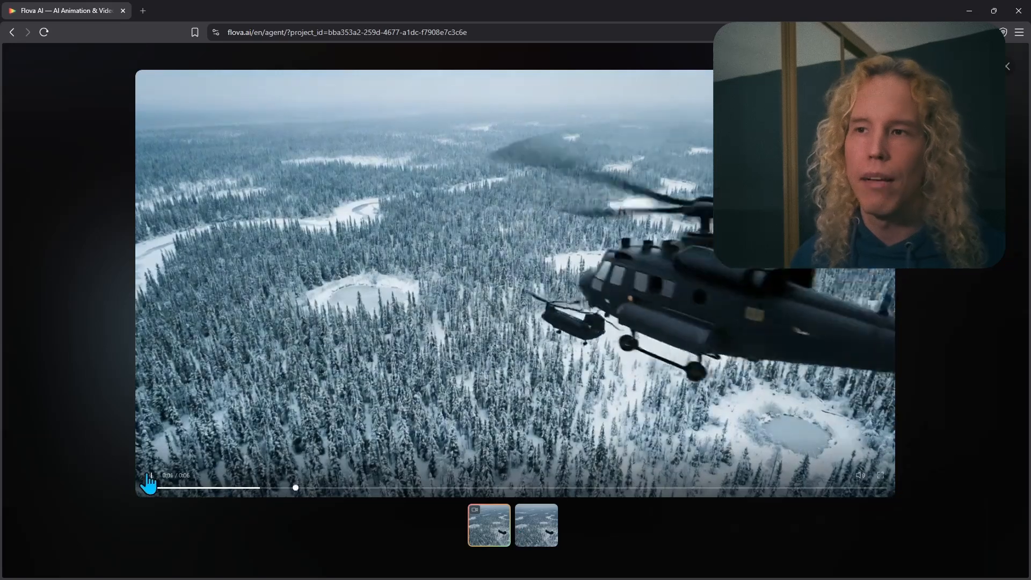
{"action": "left_click", "coordinate": [763, 529]}
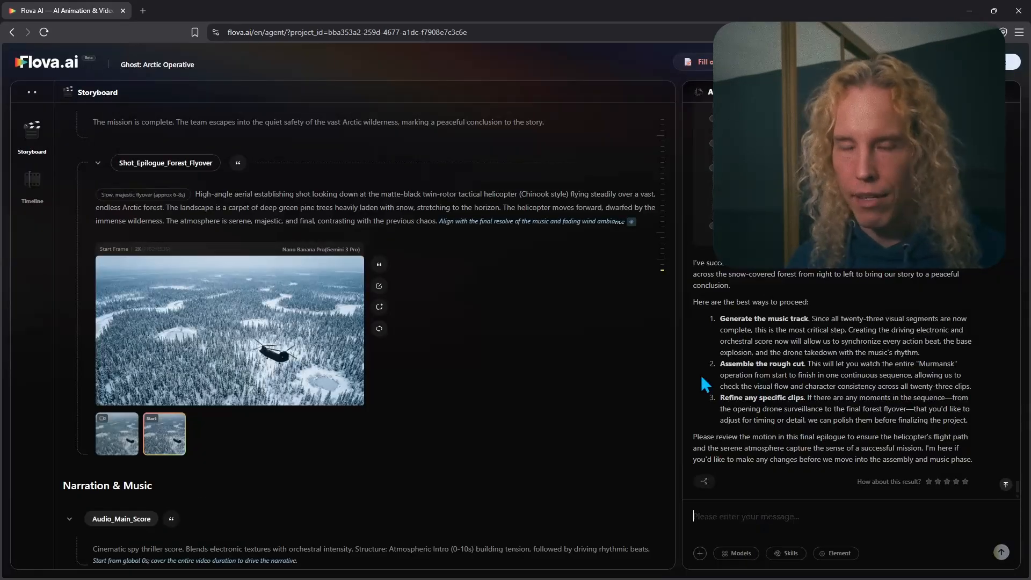
{"action": "type", "text": "I didn't ask for two helicopters."}
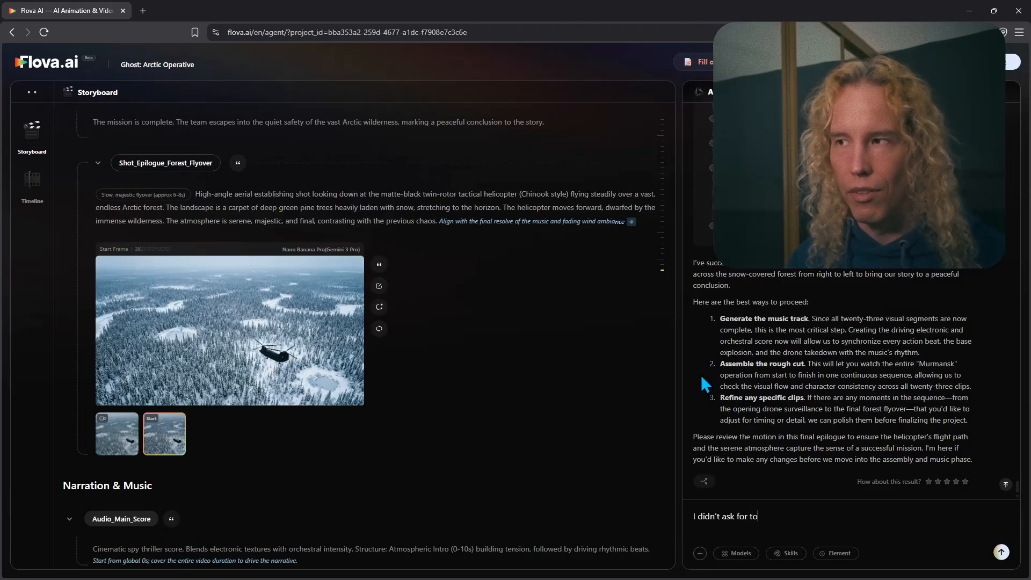
{"action": "key", "text": "Return"}
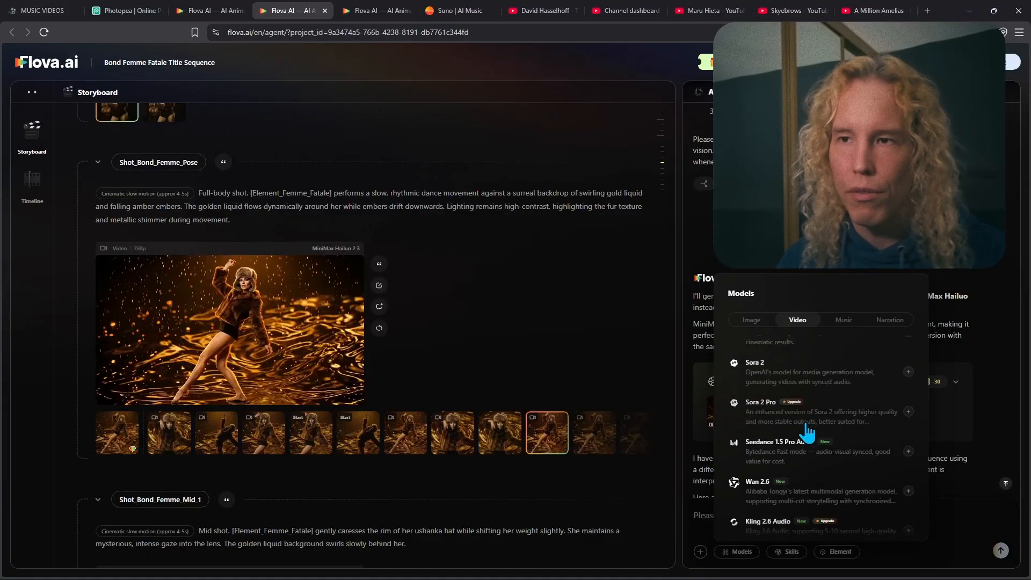
Pick the MiniMax Hailuo 2.3 video model in the Bond Femme Fatale Title Sequence project
{"action": "scroll", "coordinate": [806, 430], "scroll_direction": "down", "scroll_amount": 3}
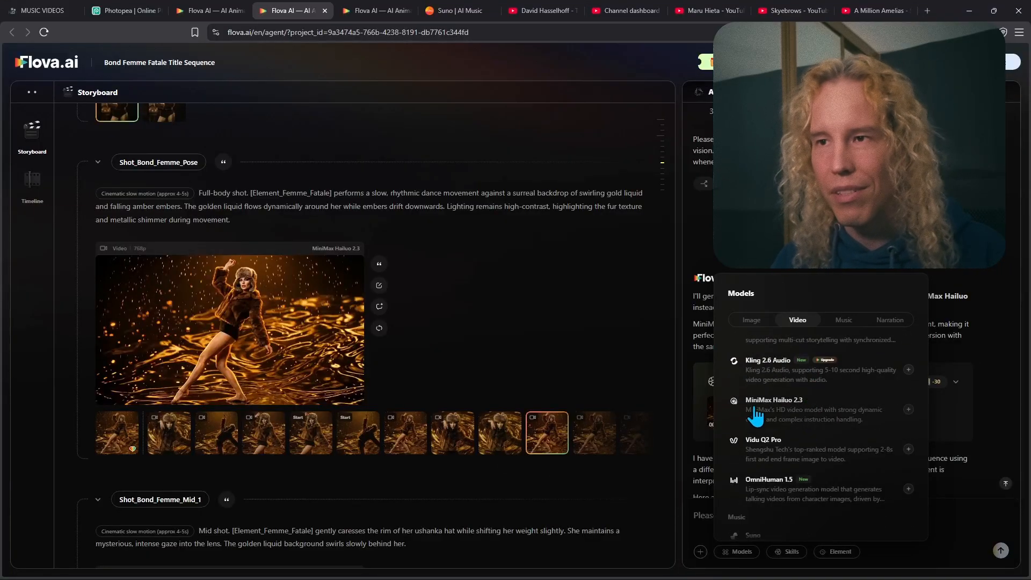
{"action": "left_click", "coordinate": [822, 415]}
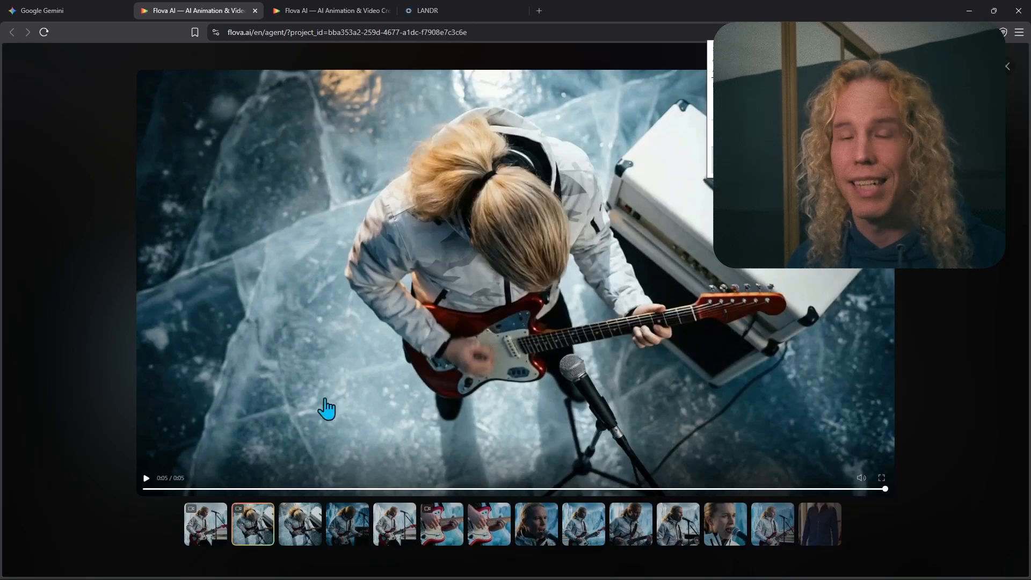
Play the clip of the guitarist at the microphone in front of the ice wall
{"action": "left_click", "coordinate": [211, 535]}
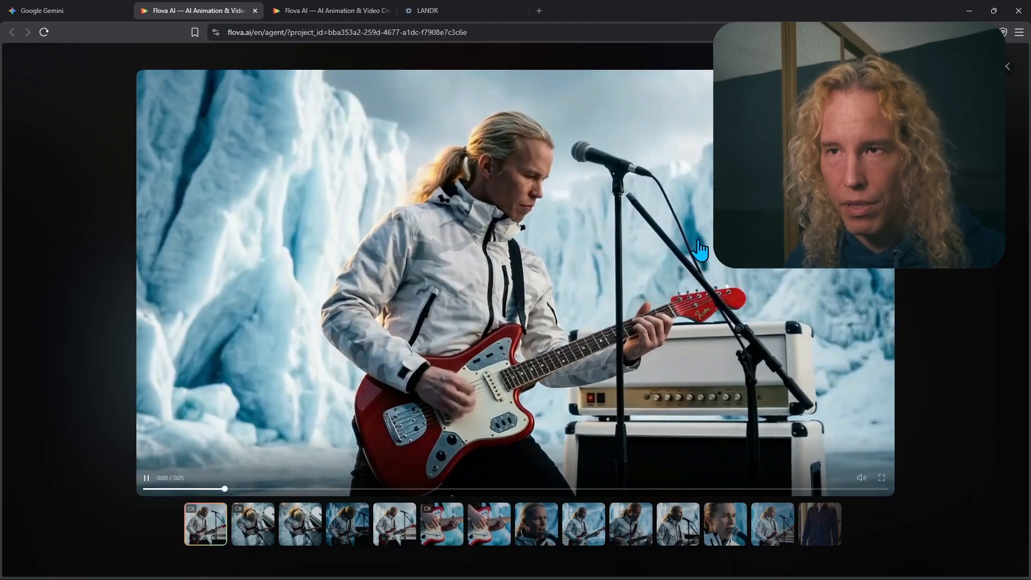